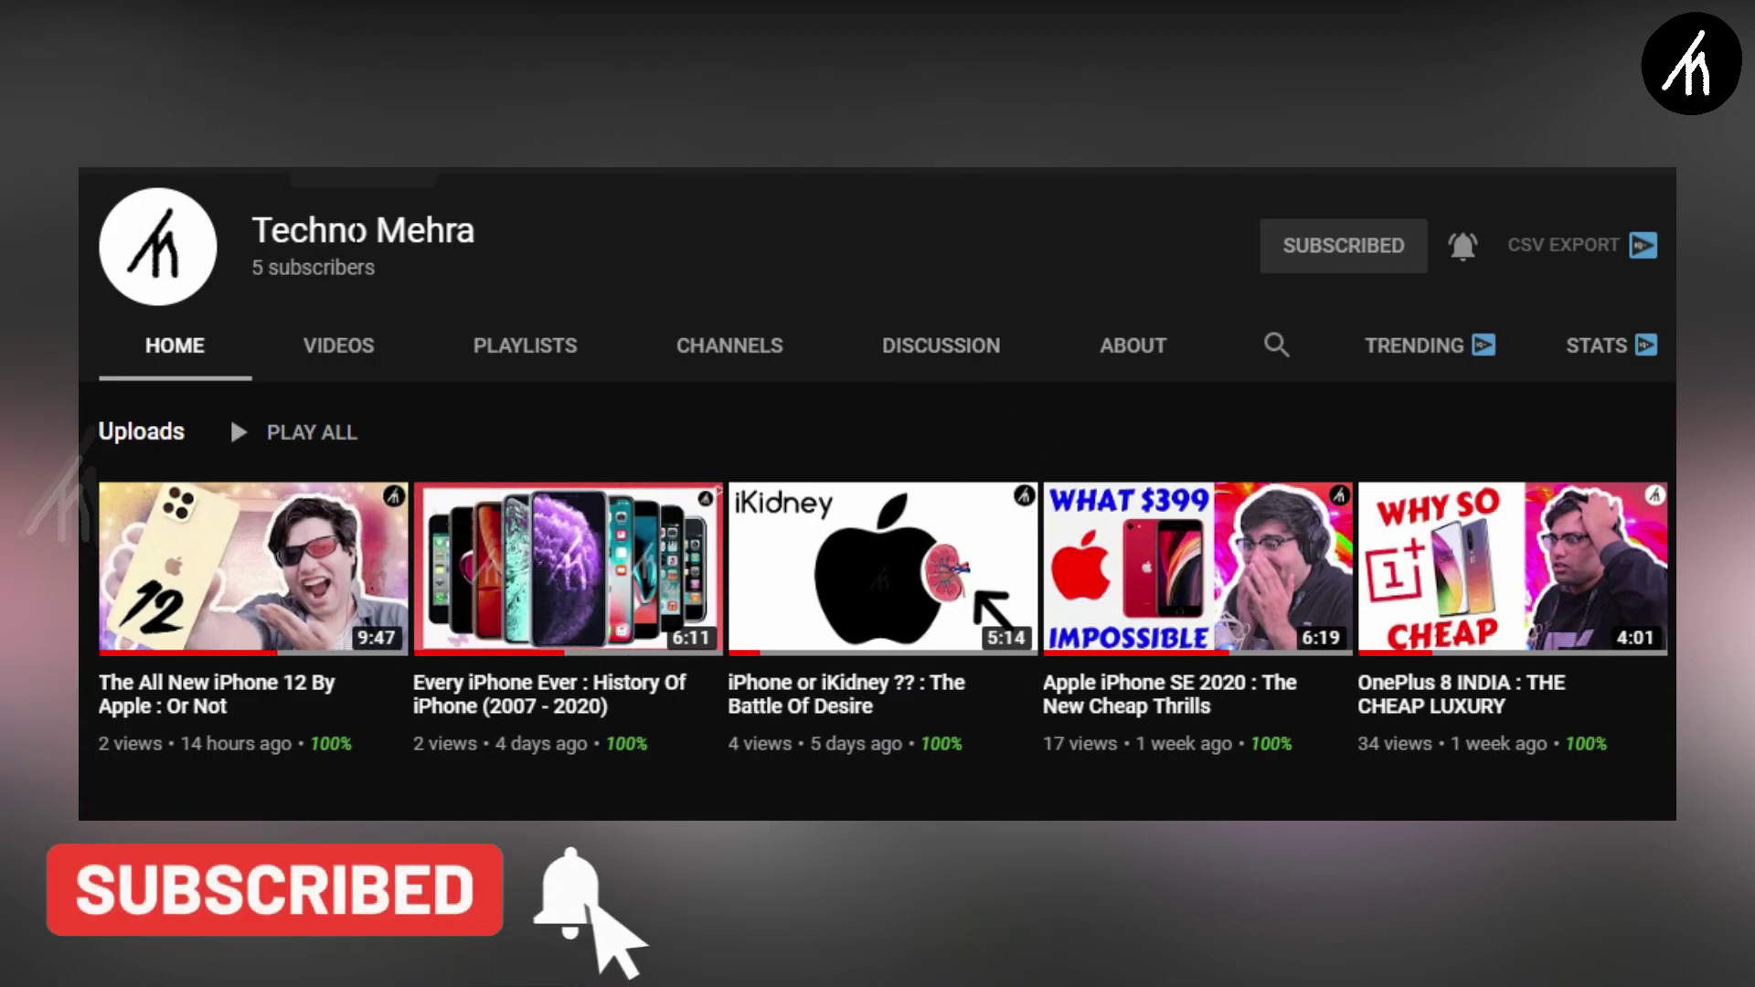
- Select the full channel name on the YouTube channel page
double_click(509, 225)
left_click_drag(509, 225, 259, 230)
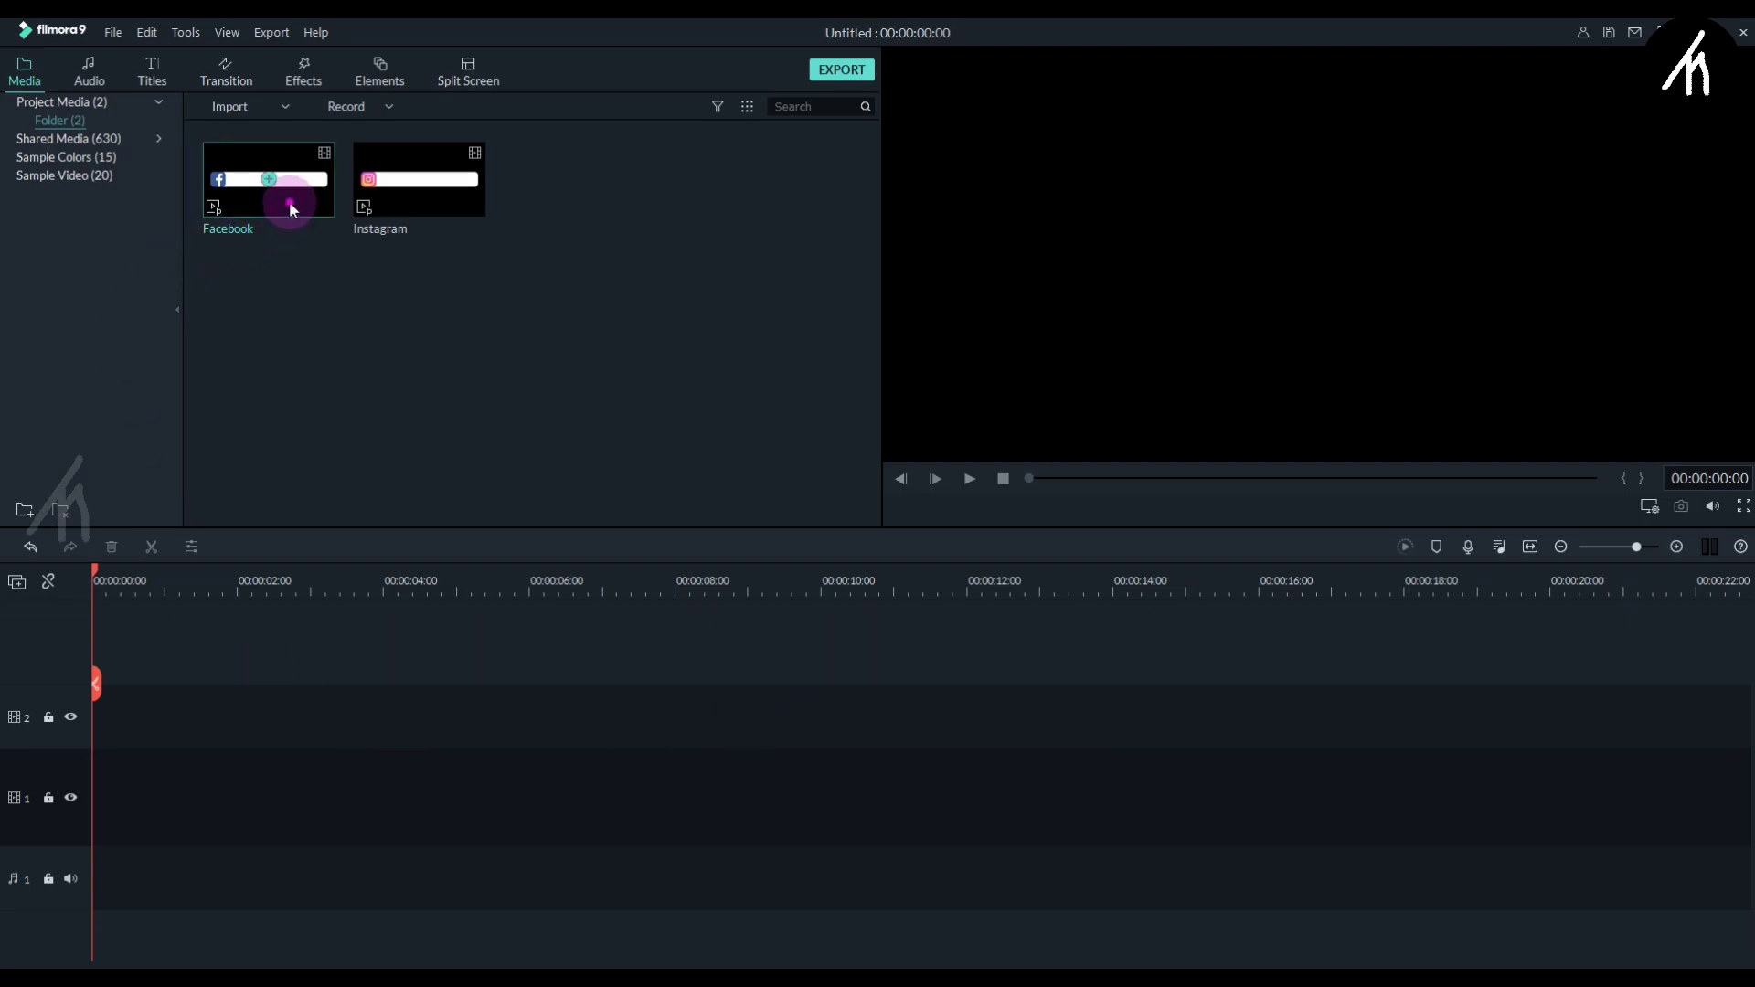
- Place the Facebook clip on track 1 and Default Title on track 2, then play the timeline
left_click_drag(290, 205, 97, 783)
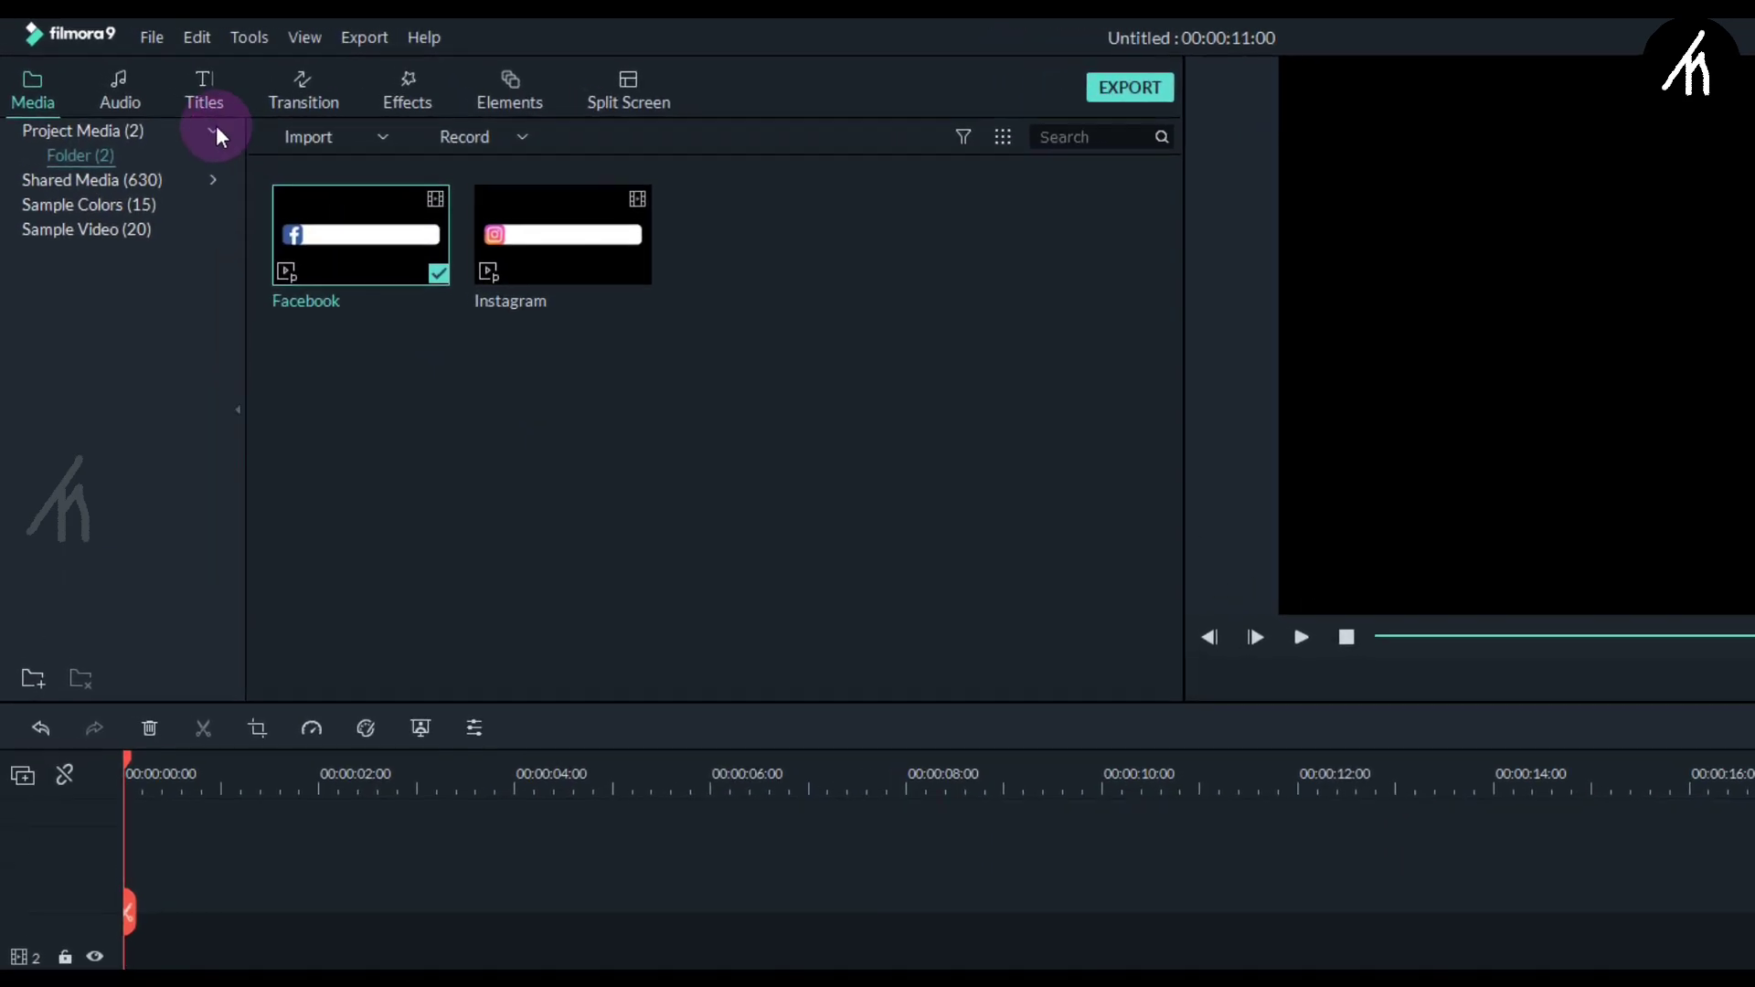
left_click(235, 114)
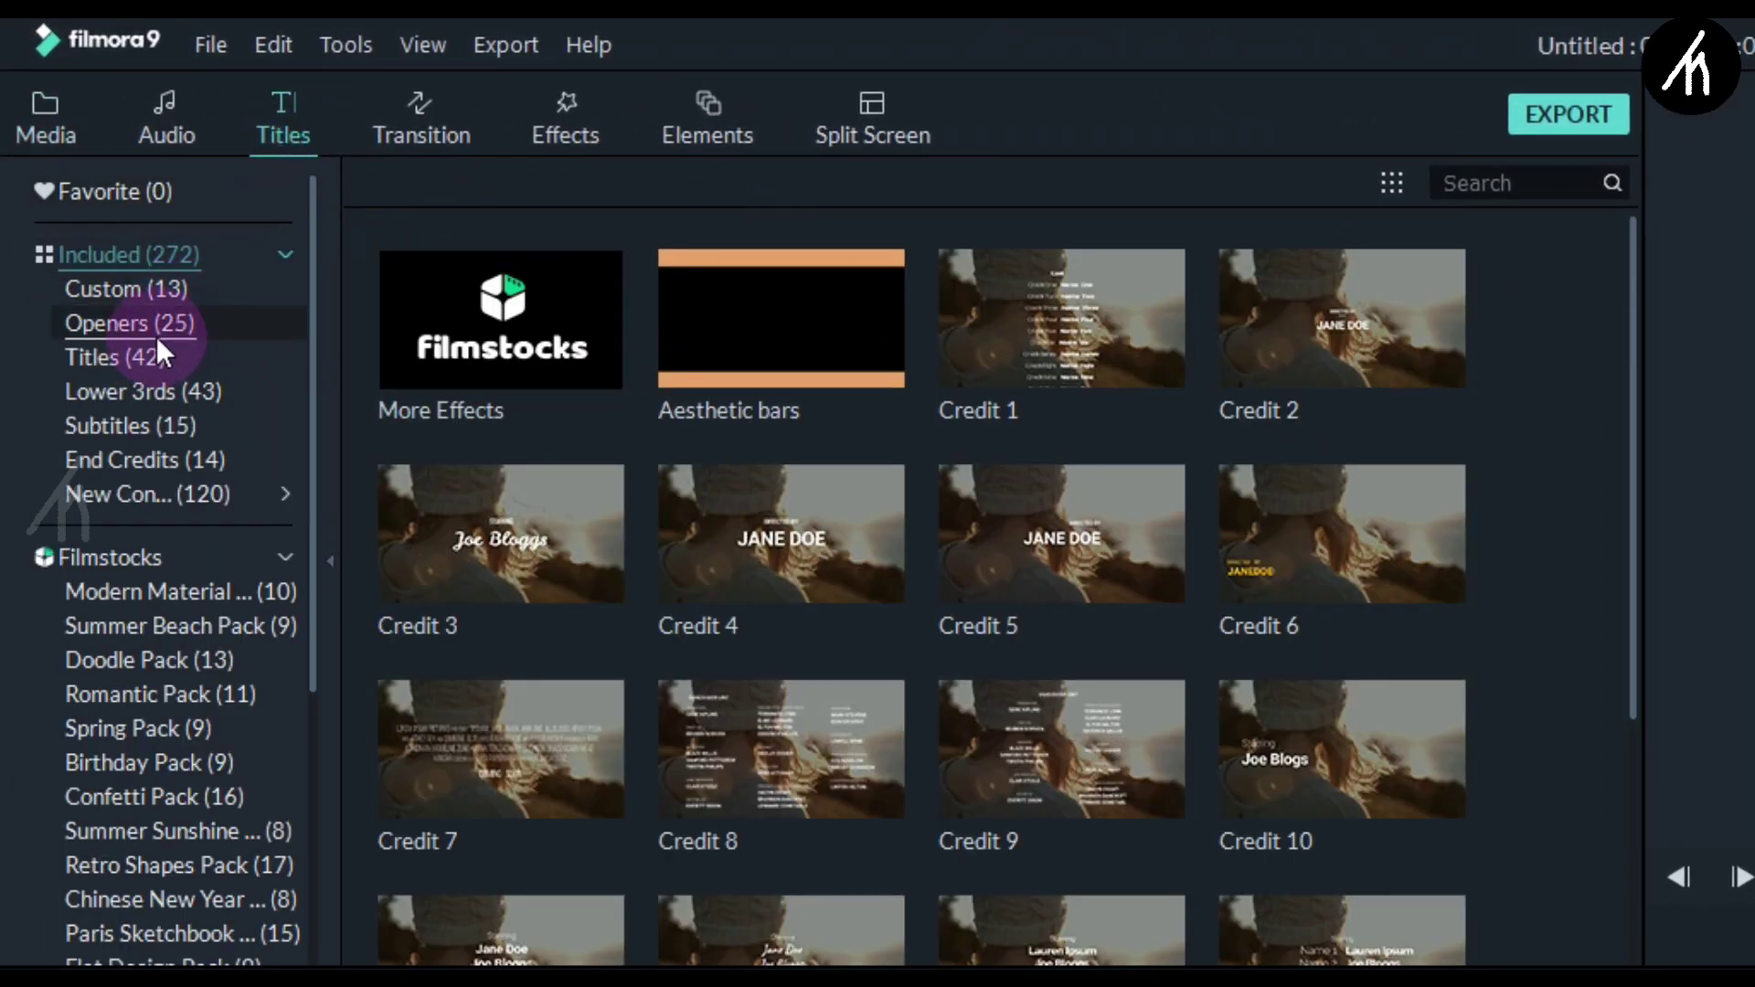
left_click(146, 357)
left_click_drag(545, 351, 520, 484)
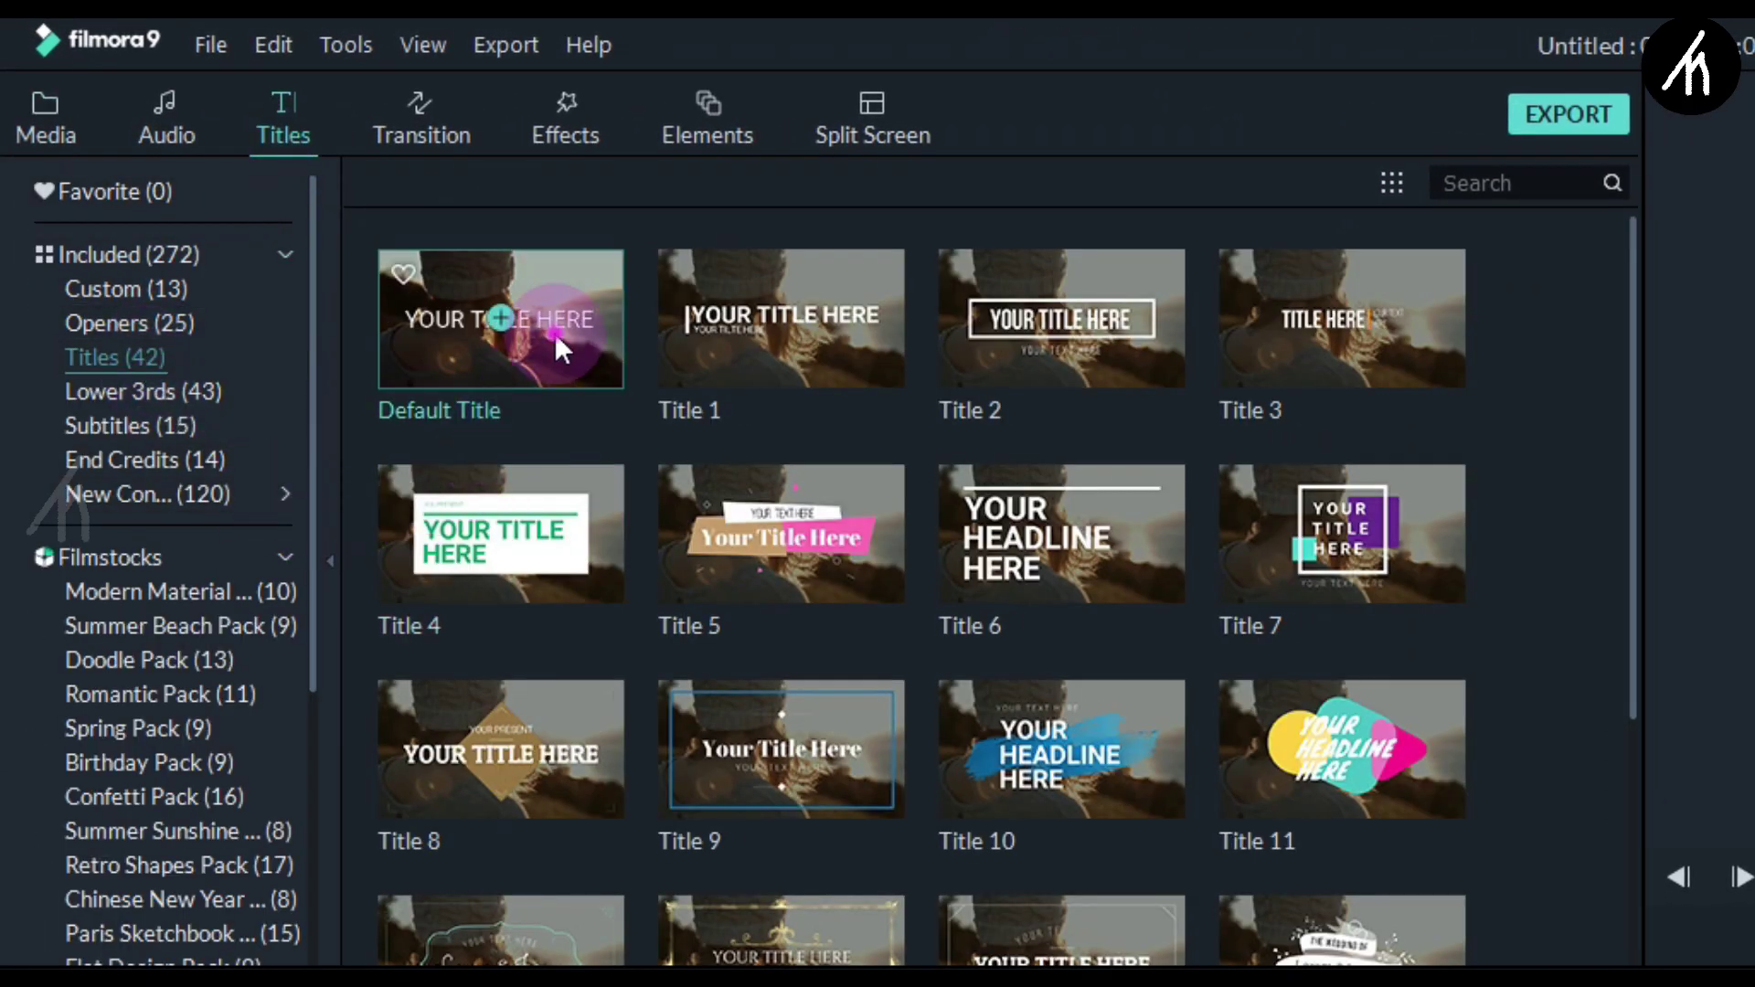
left_click_drag(308, 293, 295, 788)
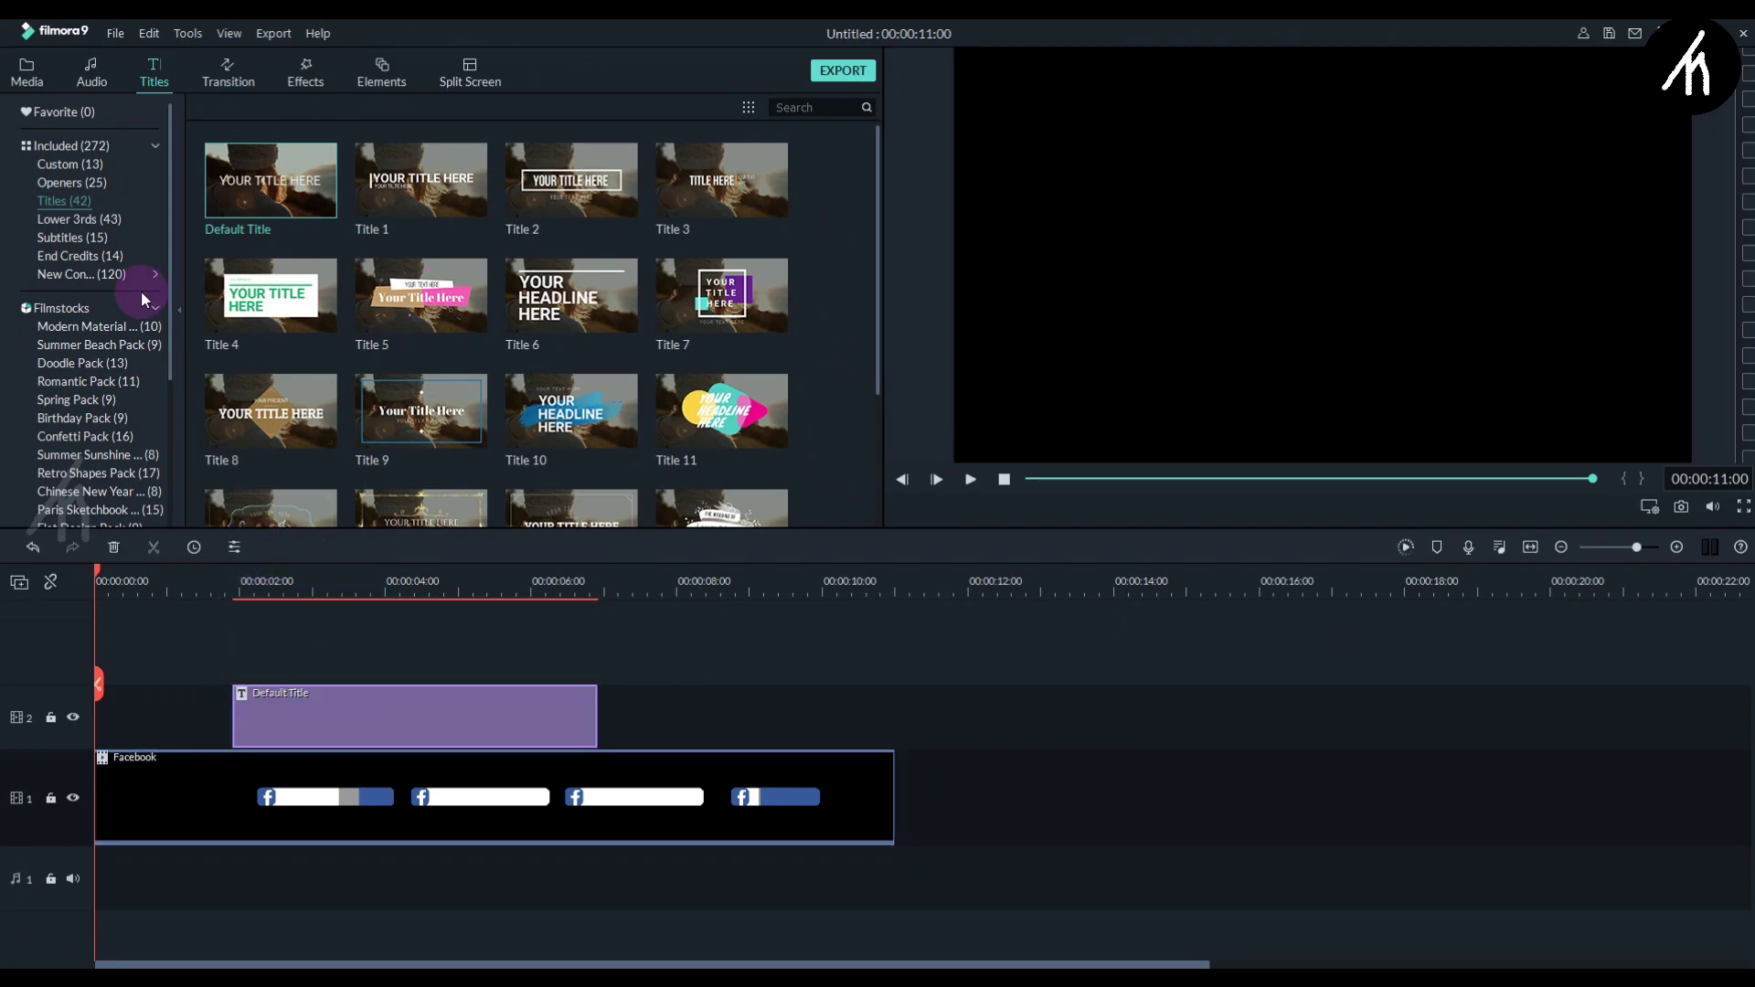
left_click(181, 638)
key("space")
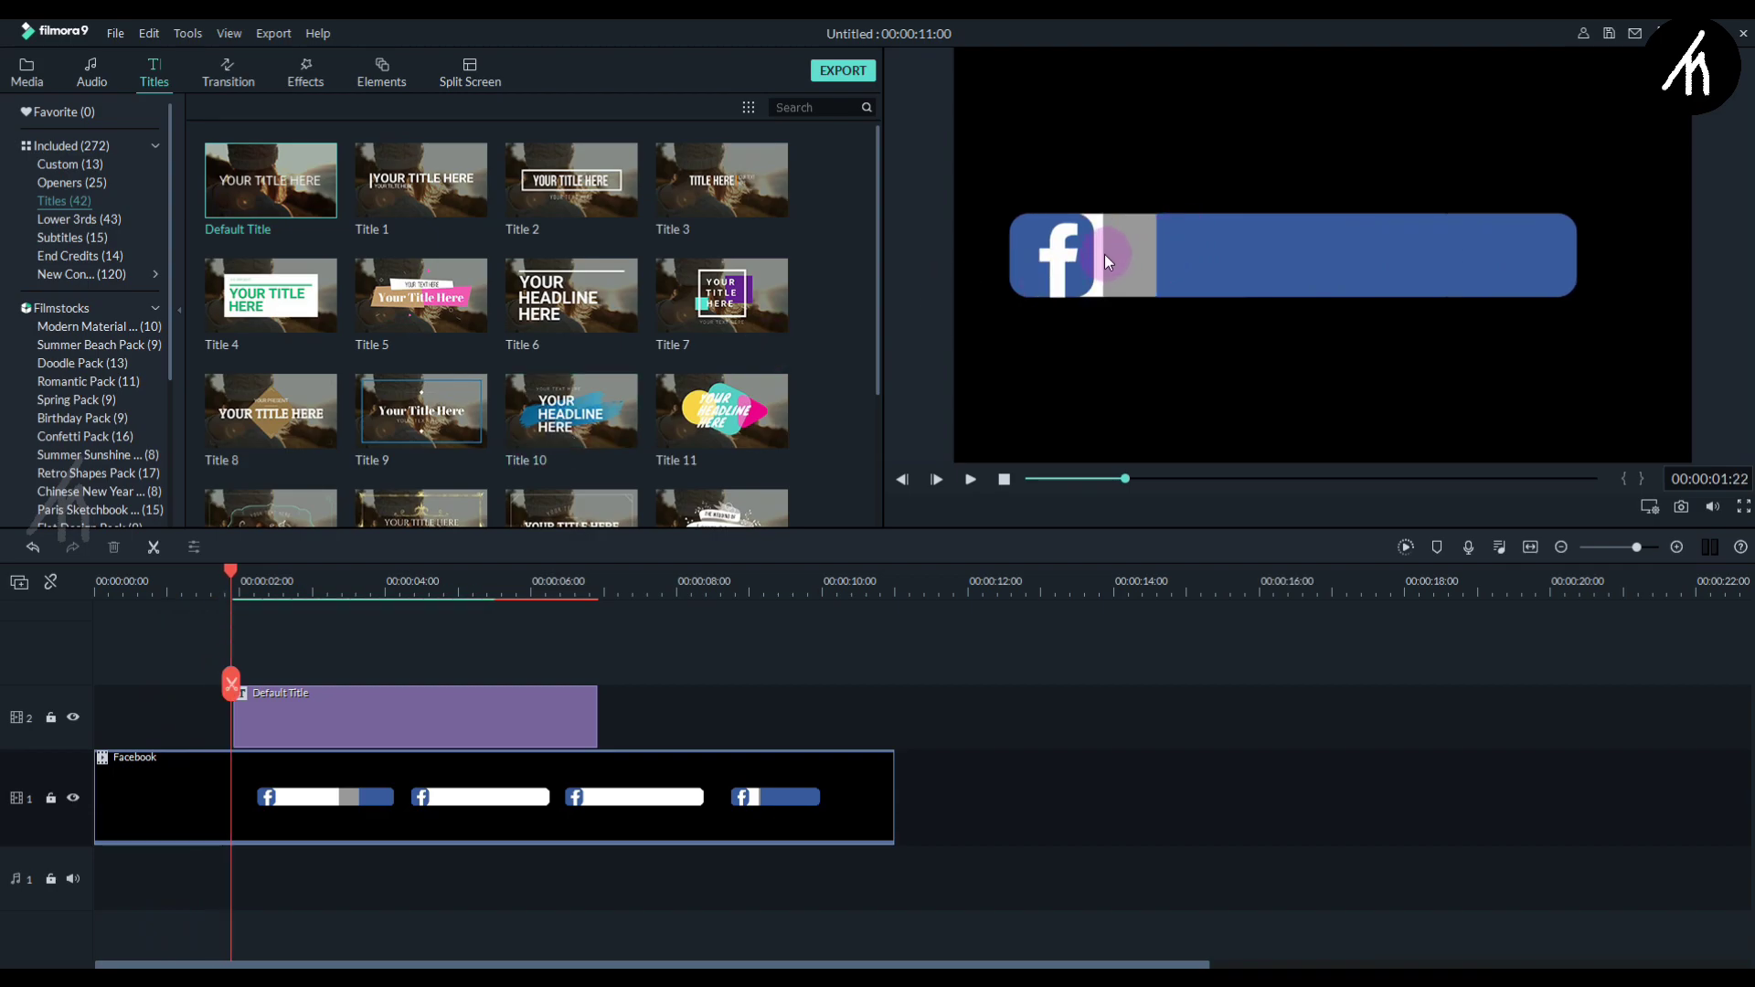
- Start the Default Title at 00:00:01:22 and extend its end to 00:00:08:14
left_click(358, 720)
left_click_drag(351, 720, 351, 721)
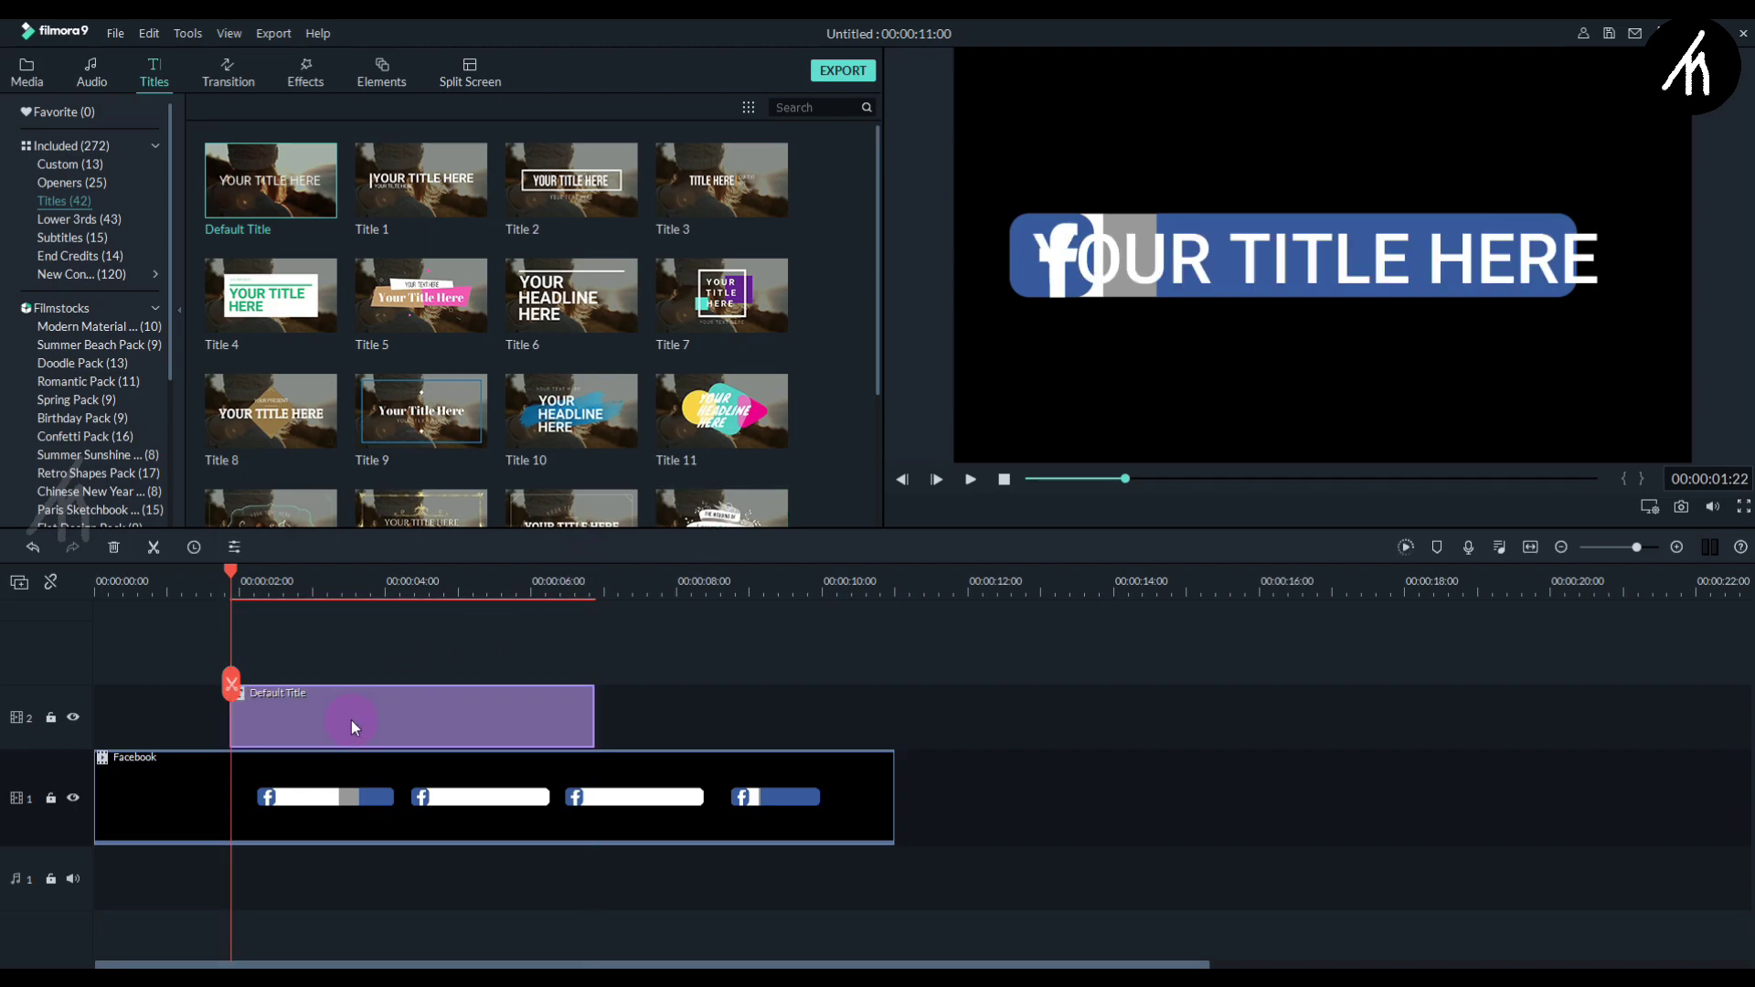
left_click(707, 578)
left_click(796, 673)
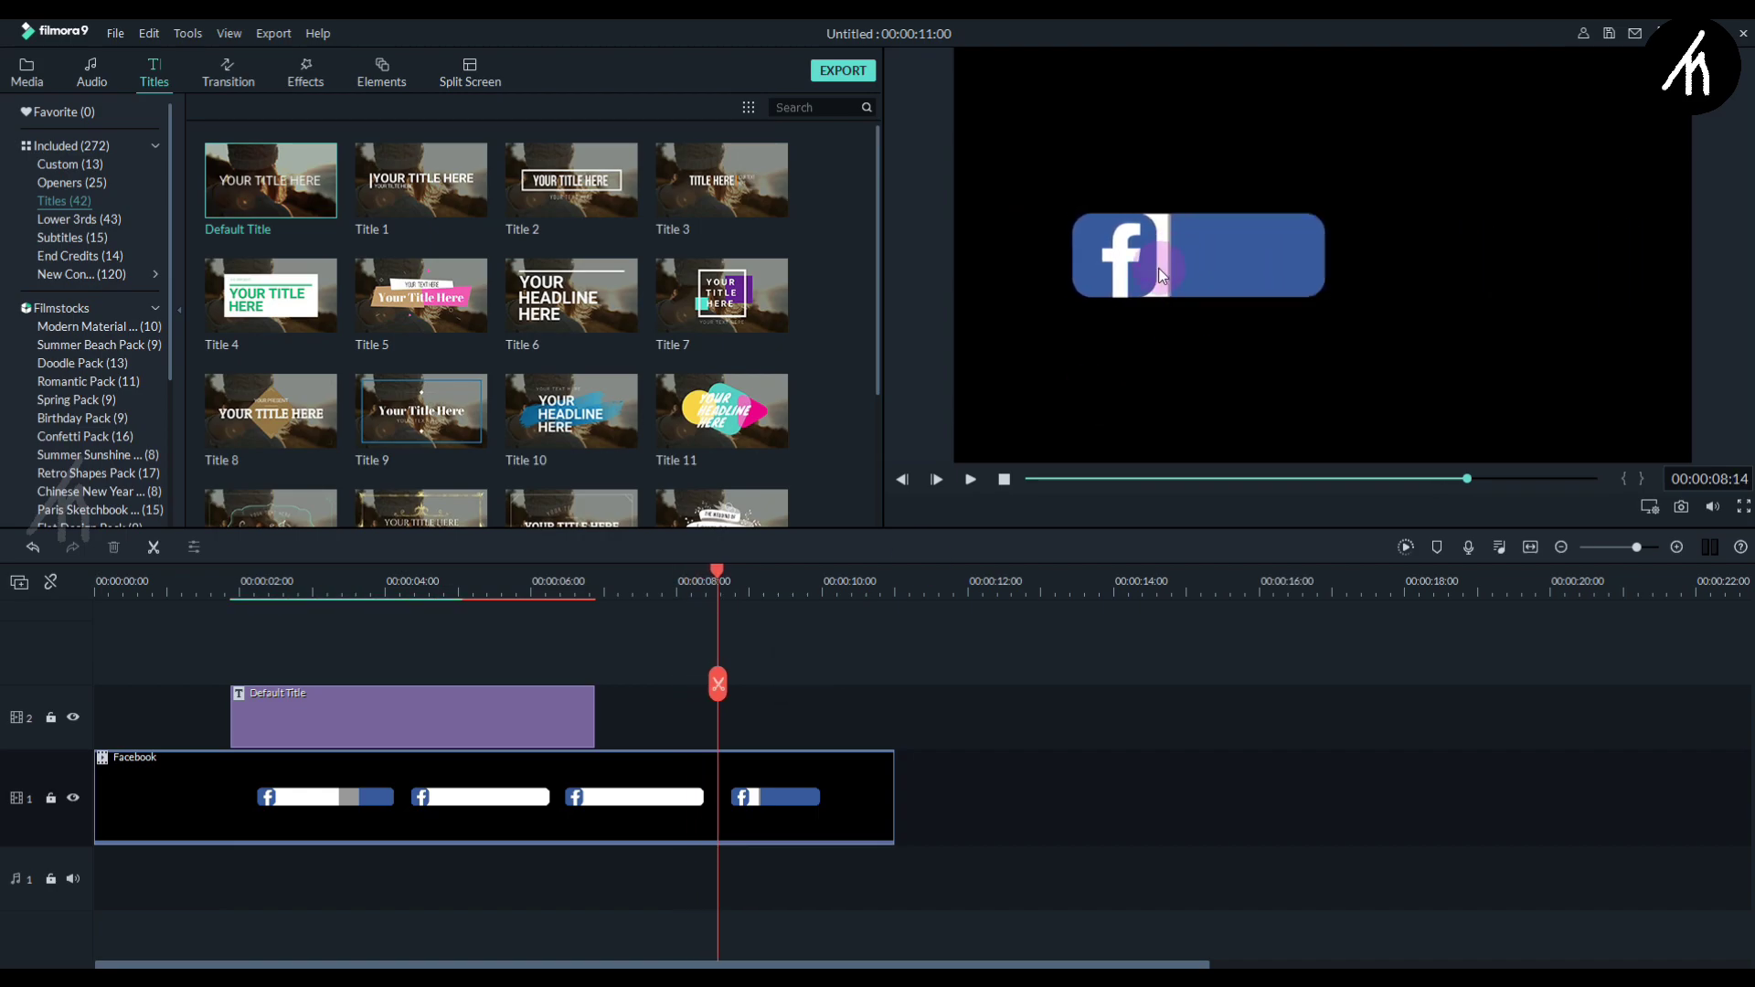
left_click_drag(596, 724, 717, 724)
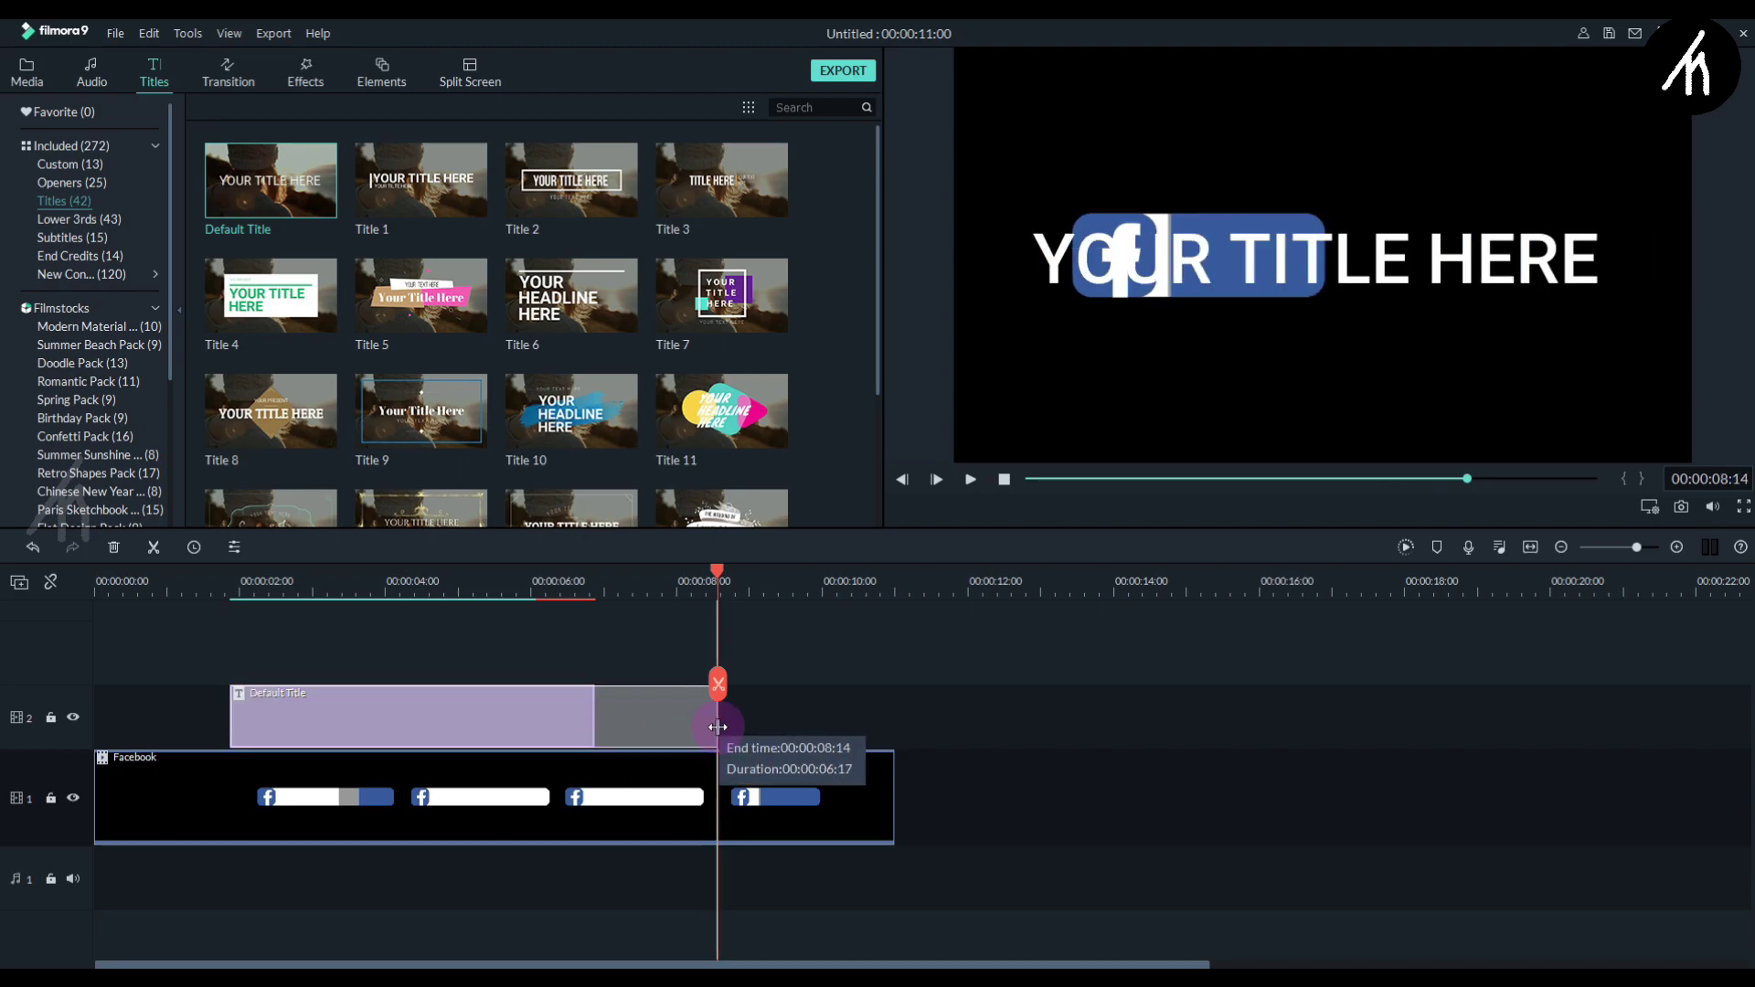
left_click_drag(406, 585, 464, 580)
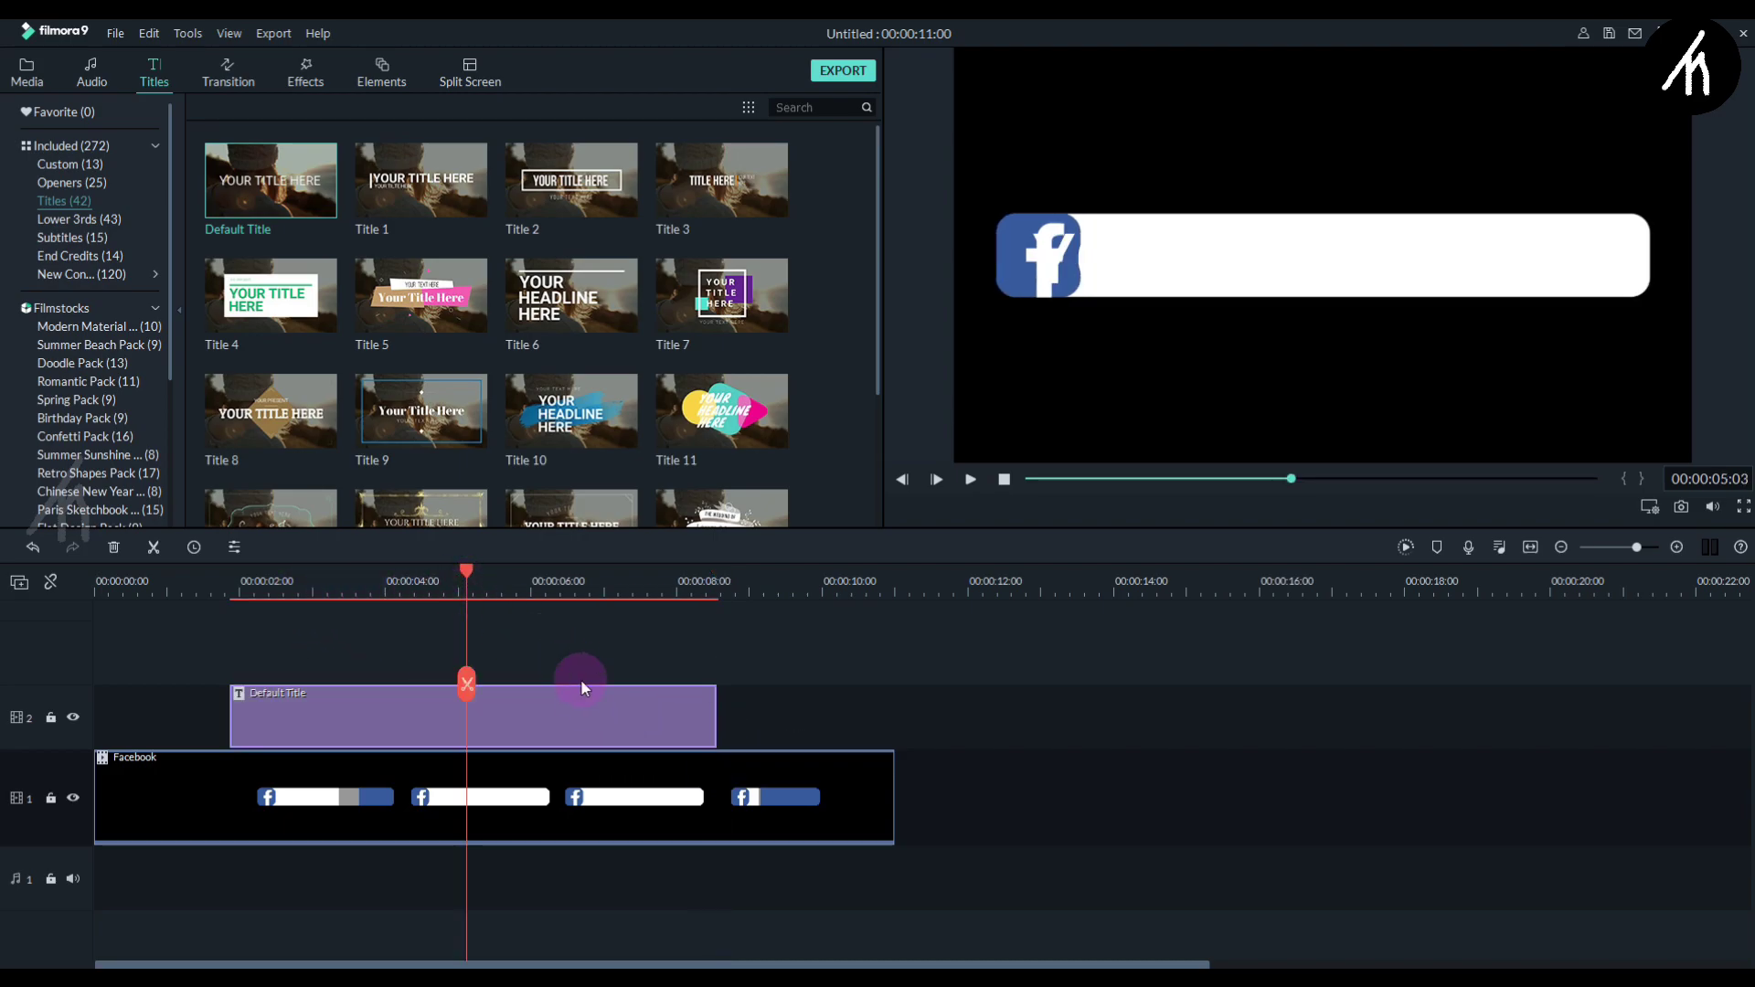
- In Advanced Text Edit, replace the placeholder text with the creator's channel name at size 48
double_click(574, 718)
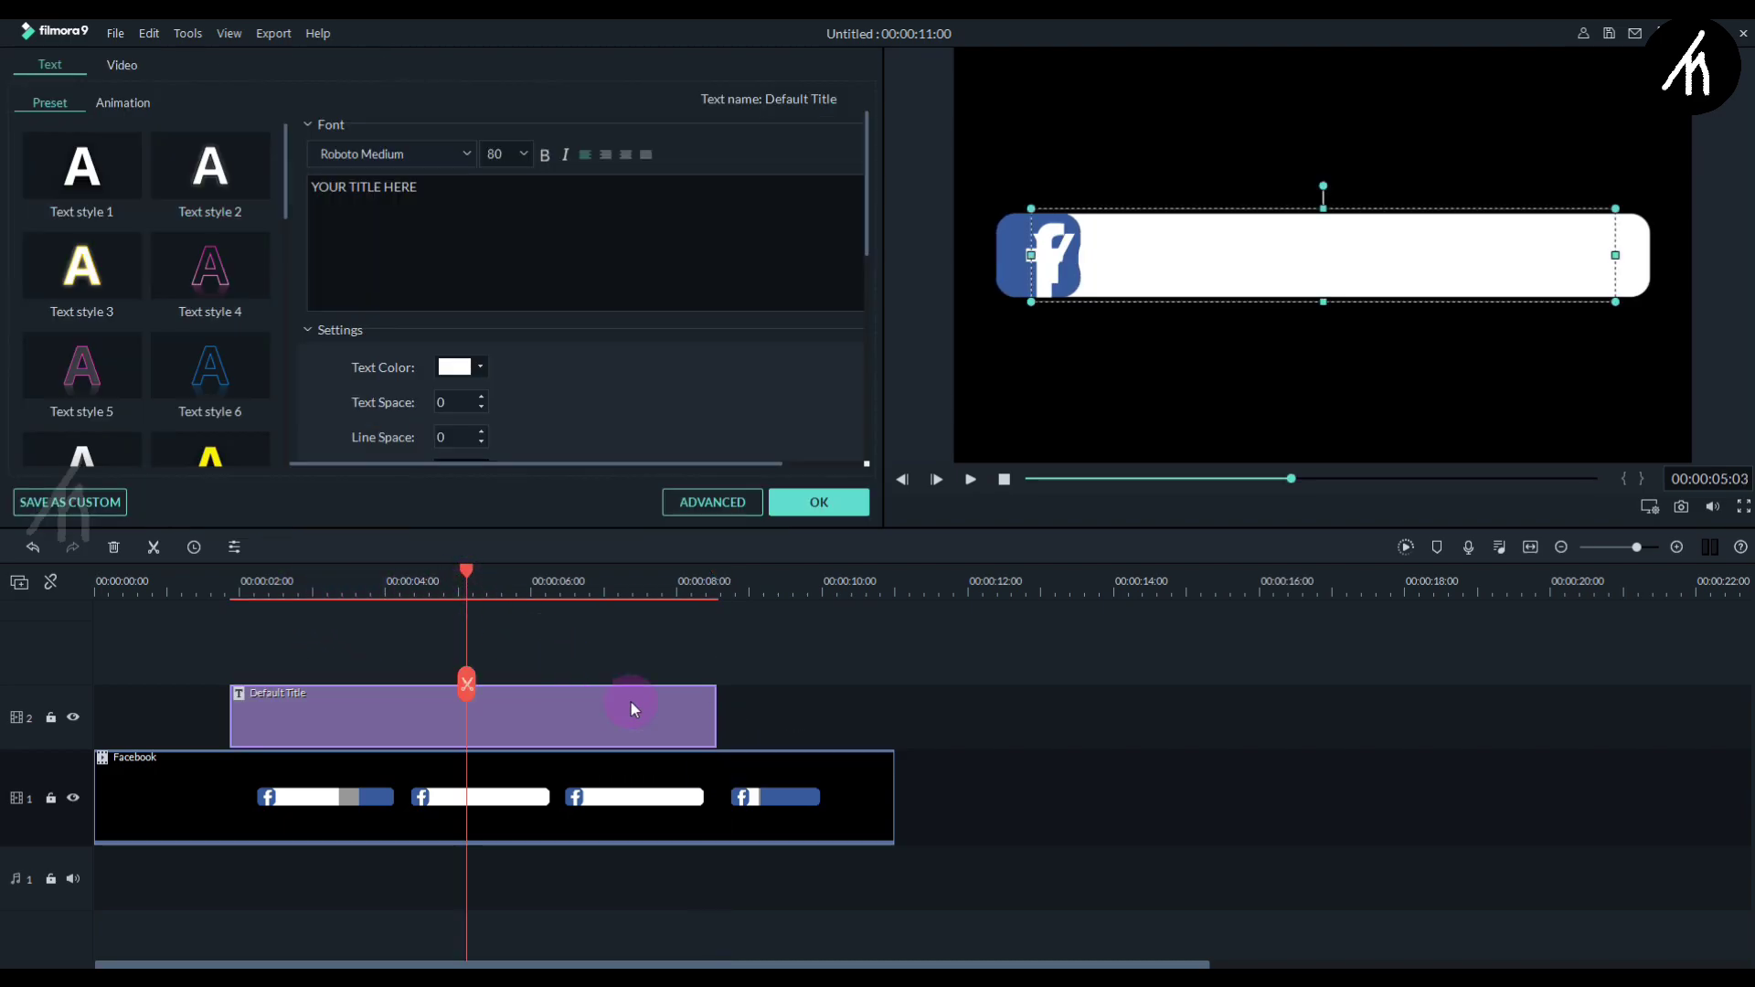
left_click(714, 500)
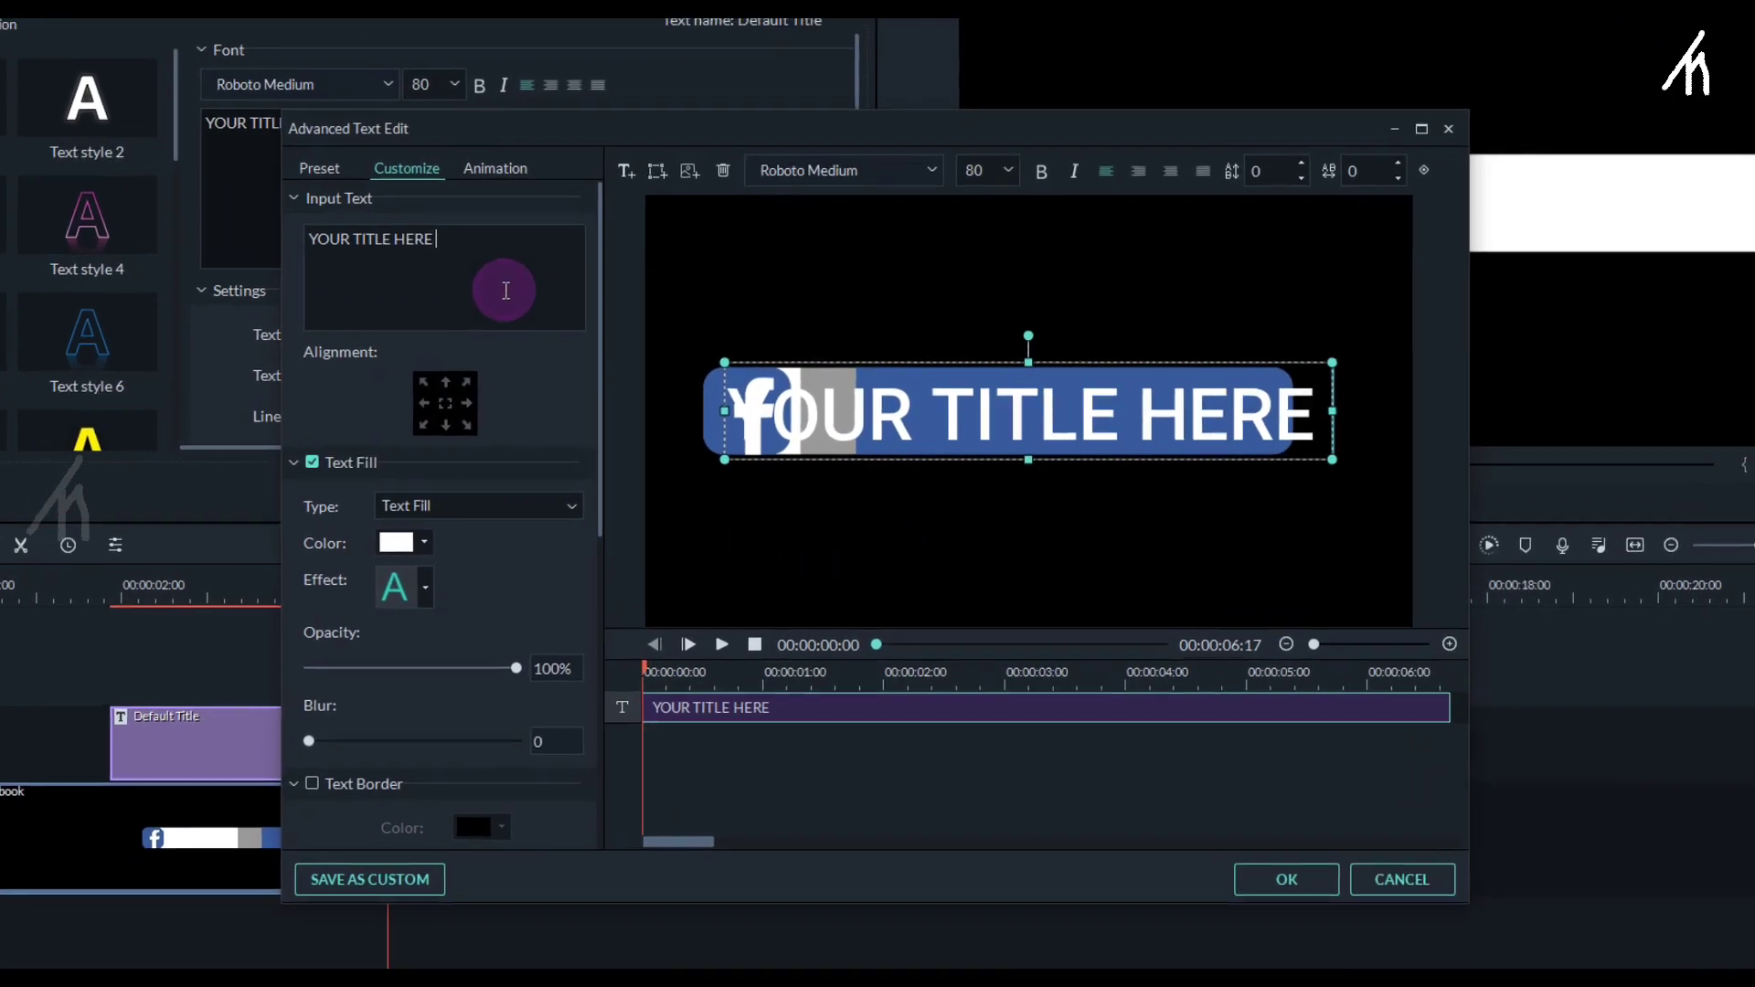
triple_click(567, 329)
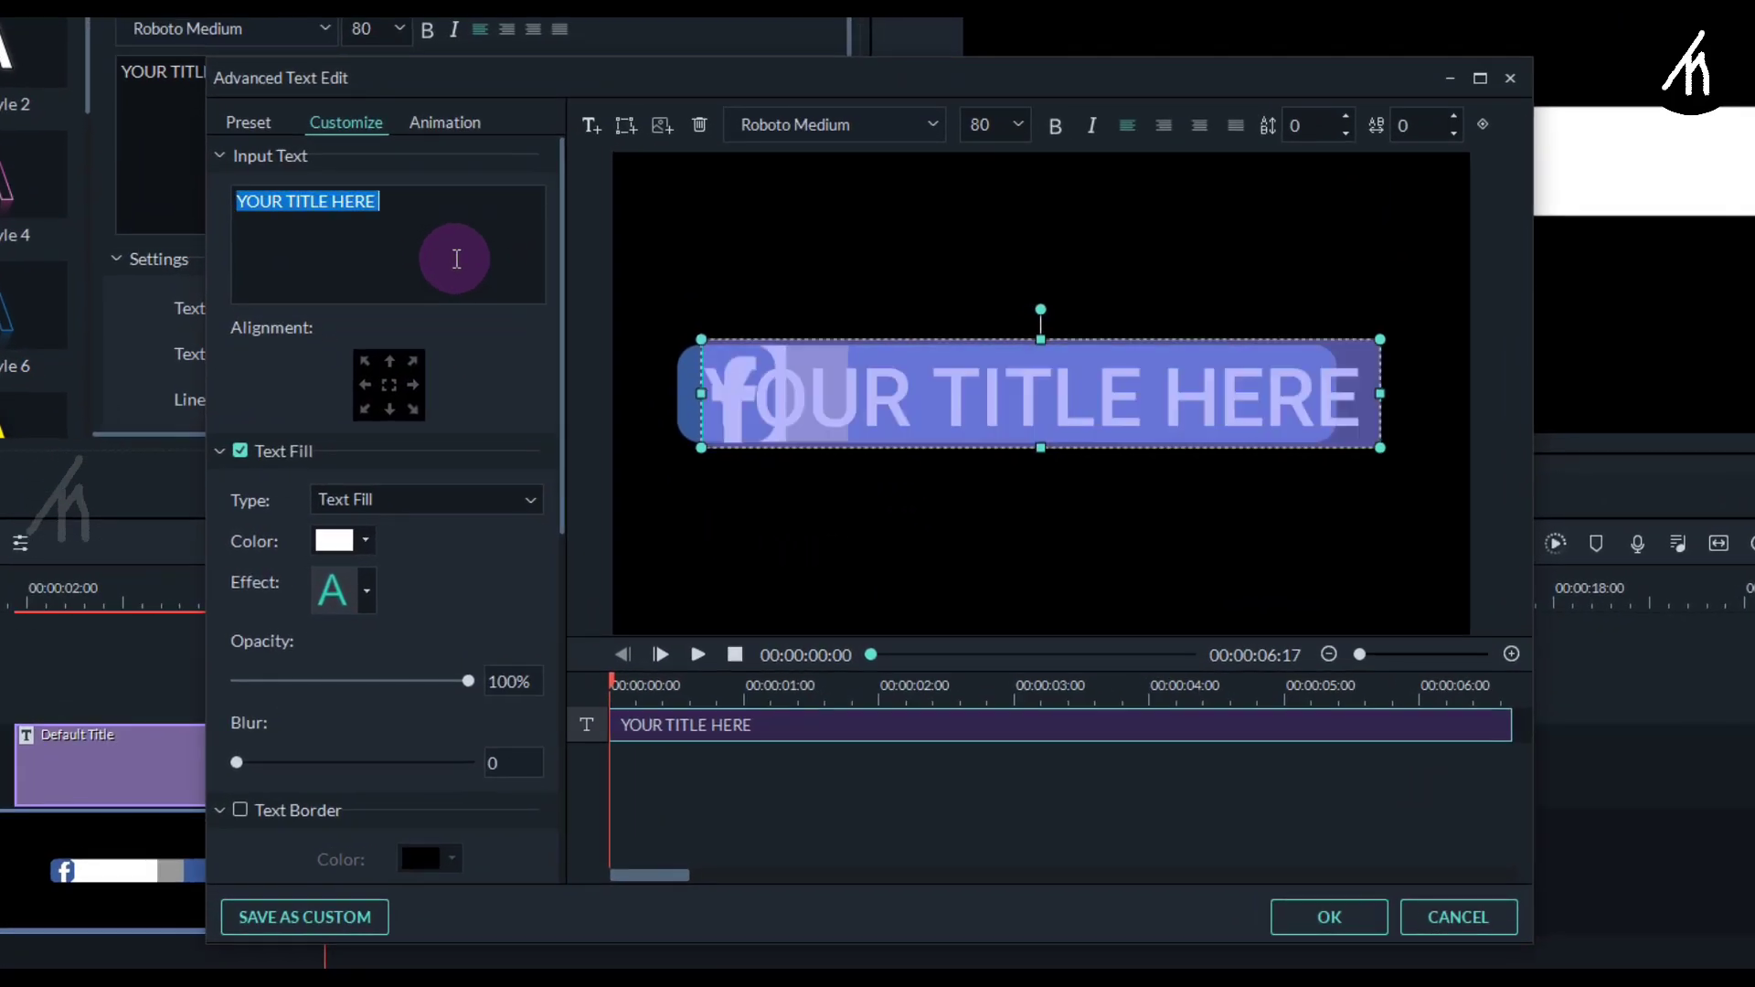
key("BackSpace")
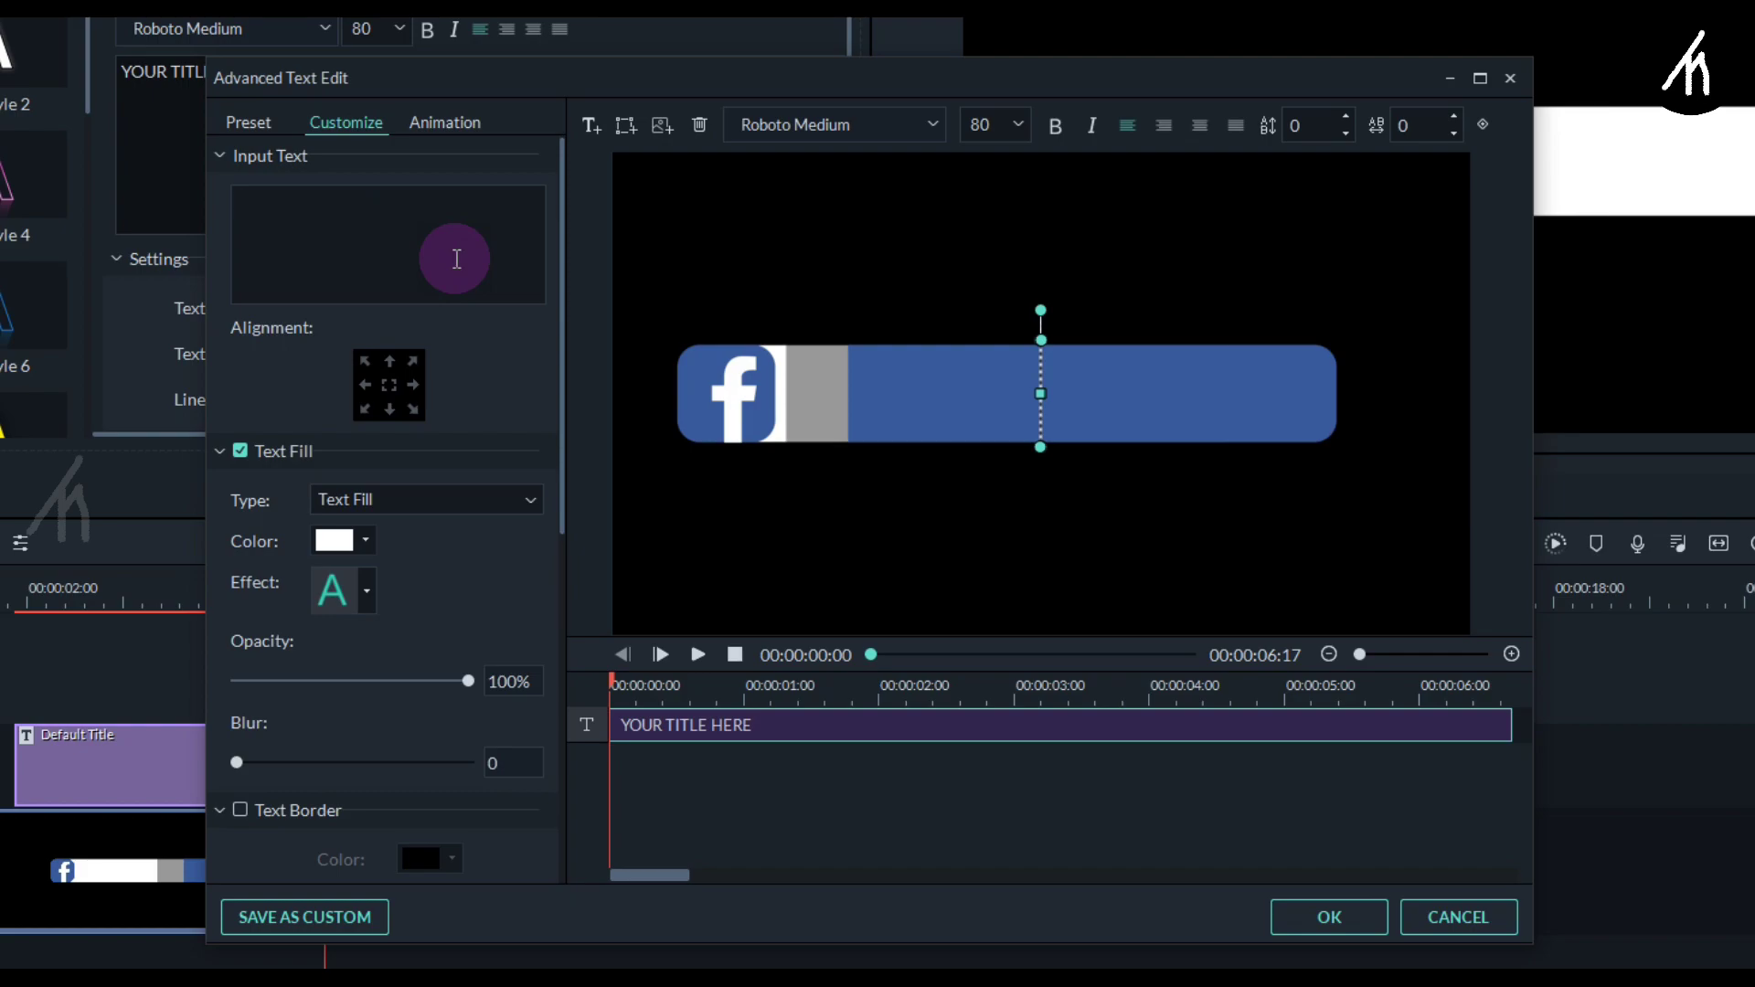
type("Himanshu Mehra HK")
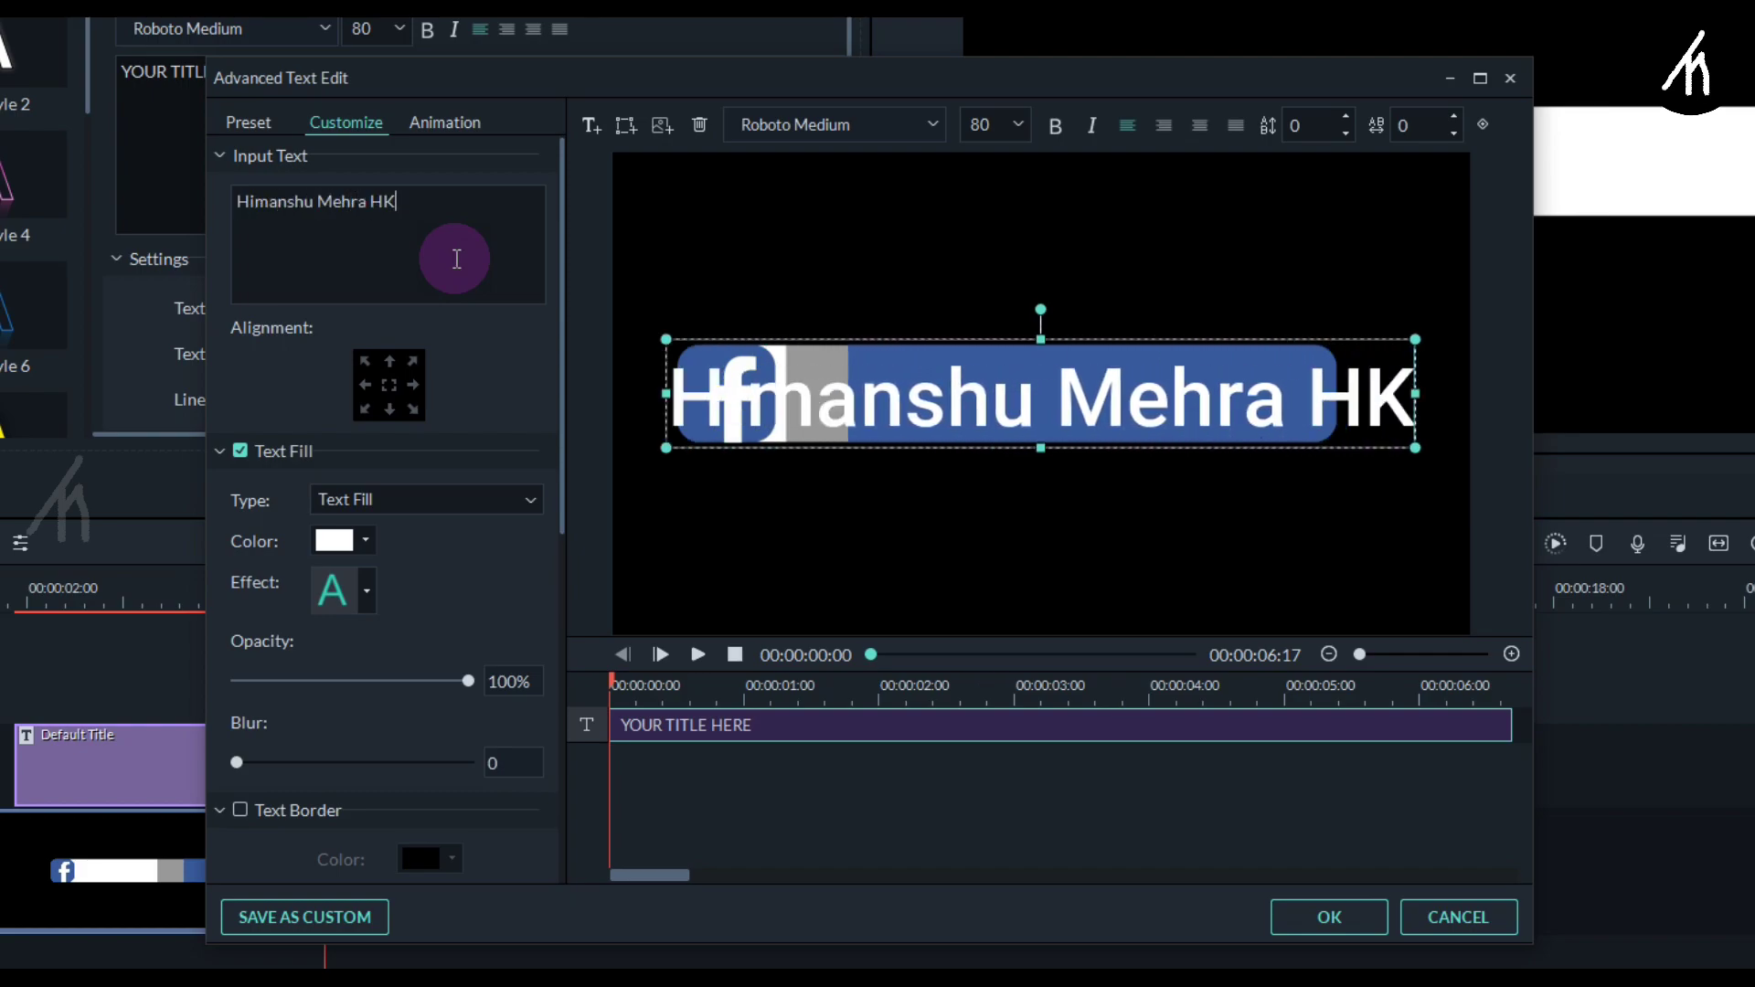
left_click(1017, 123)
scroll(1017, 122, "up", 6)
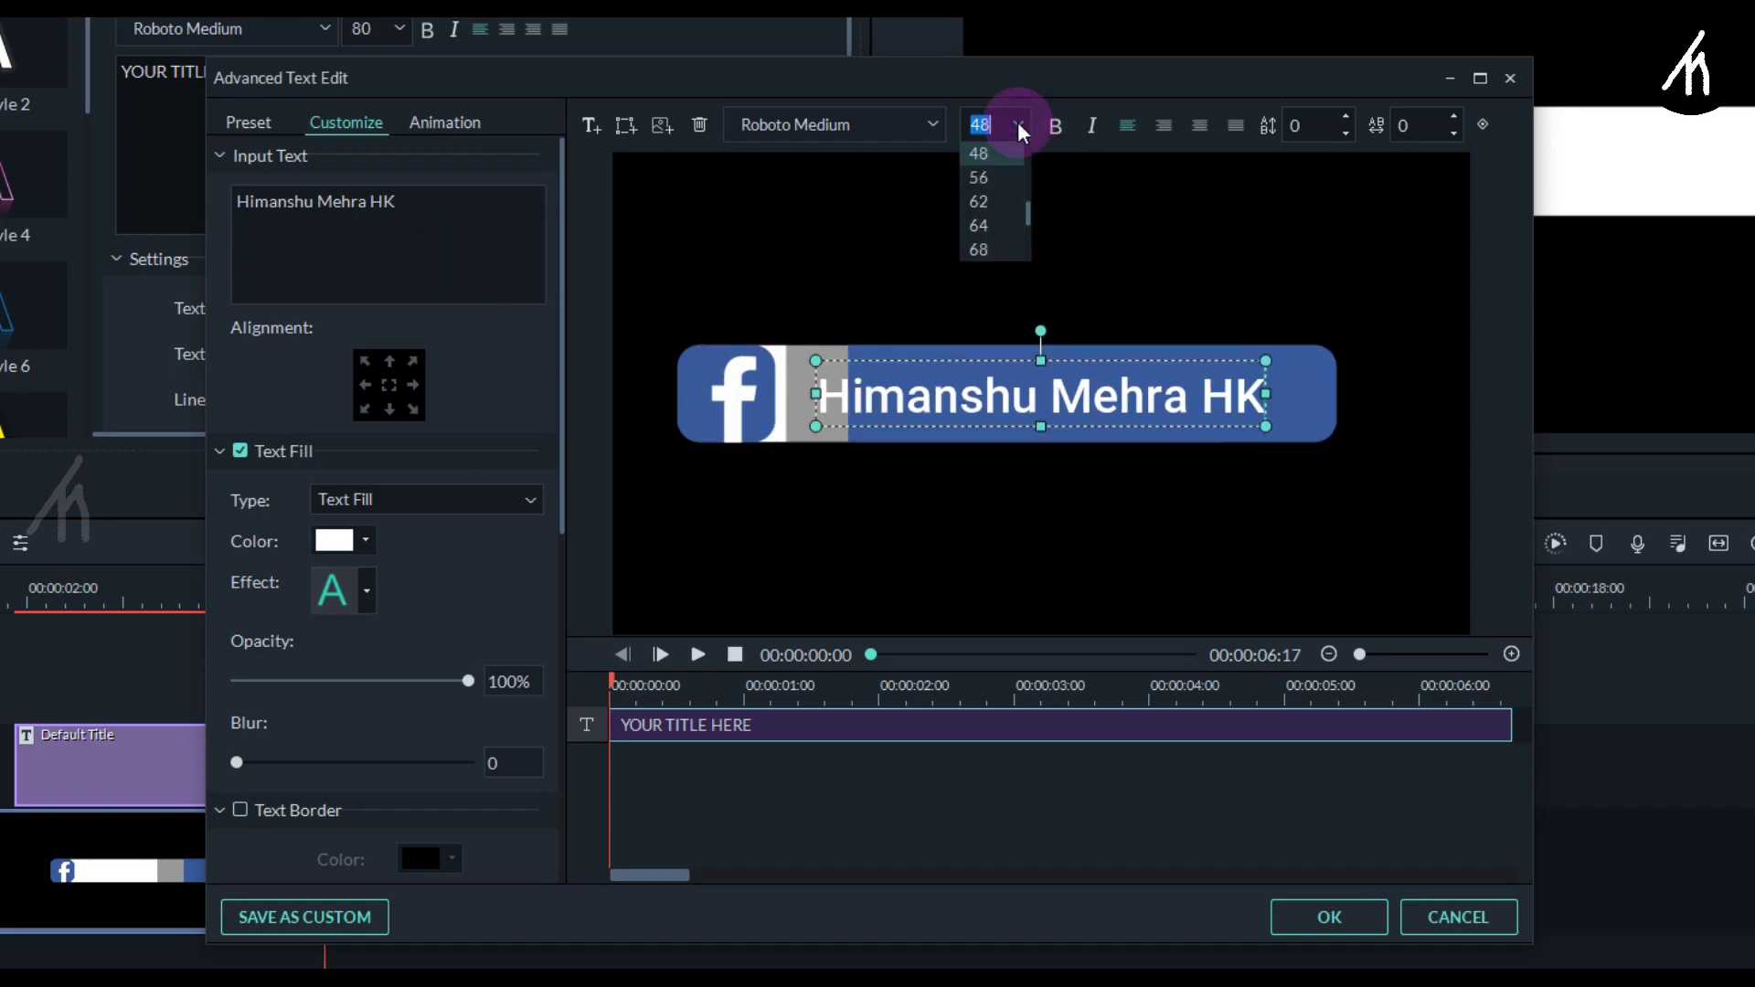
- Change the title font to Cocogoose and centre the text over the bar
left_click(892, 119)
scroll(891, 119, "up", 1)
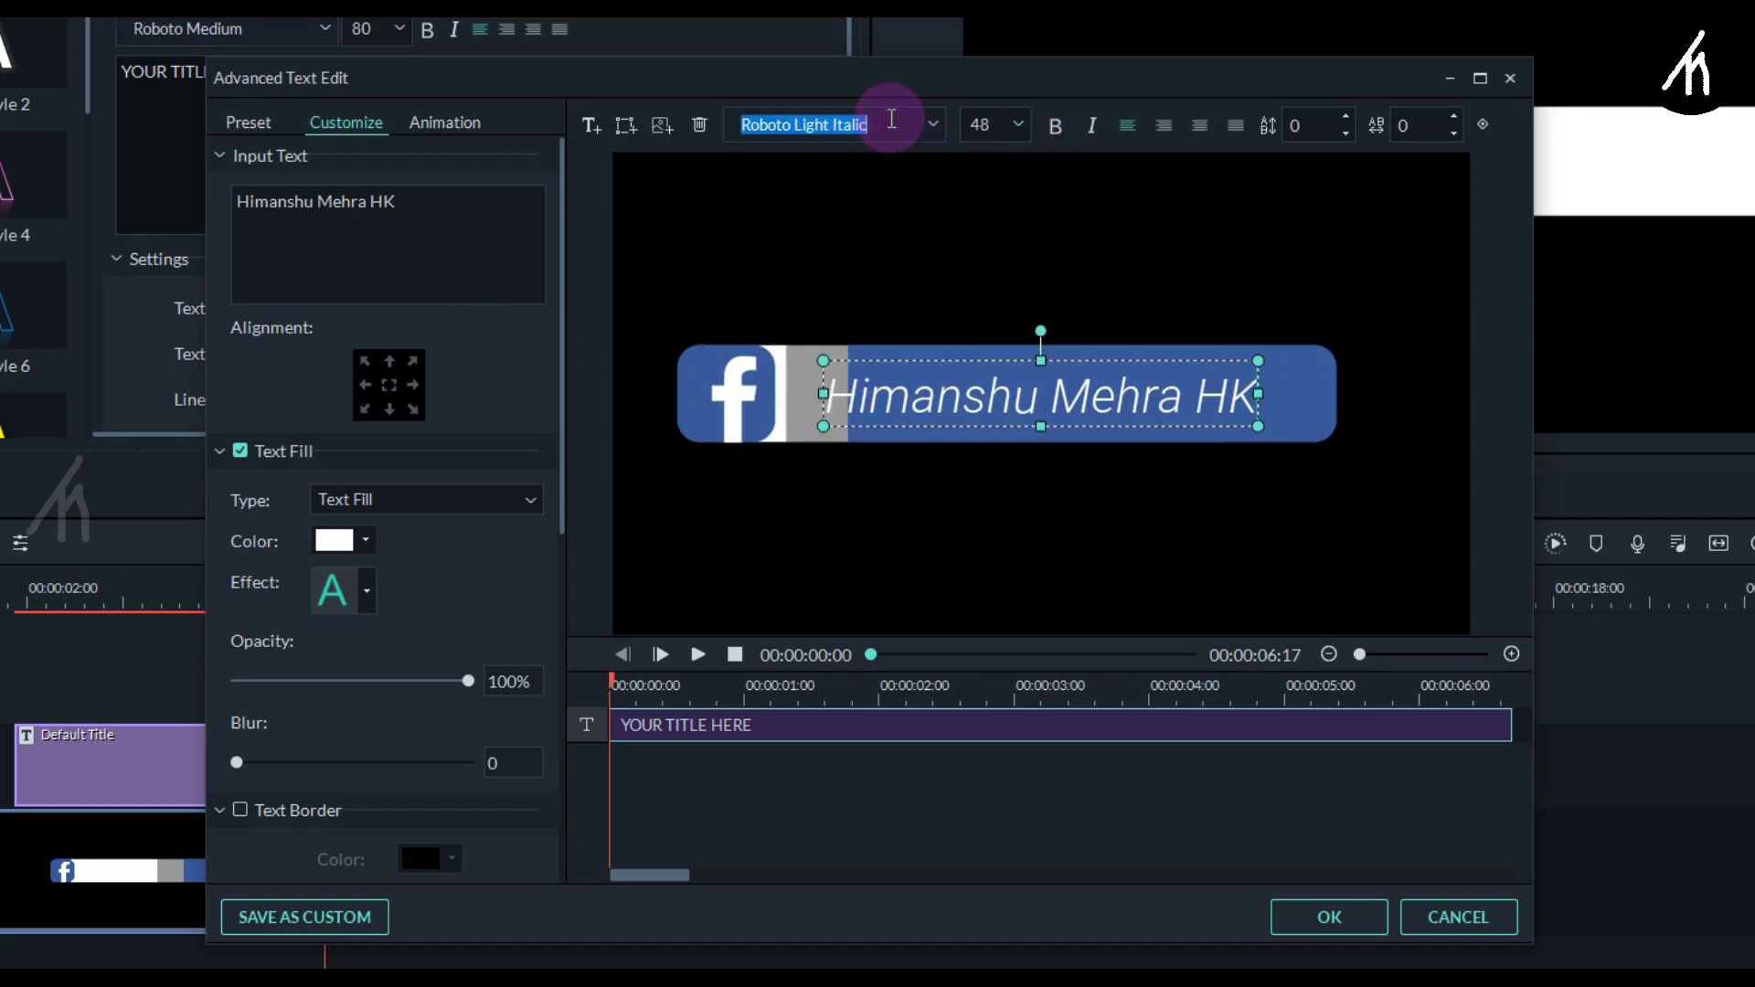
scroll(891, 118, "down", 5)
scroll(892, 118, "down", 1)
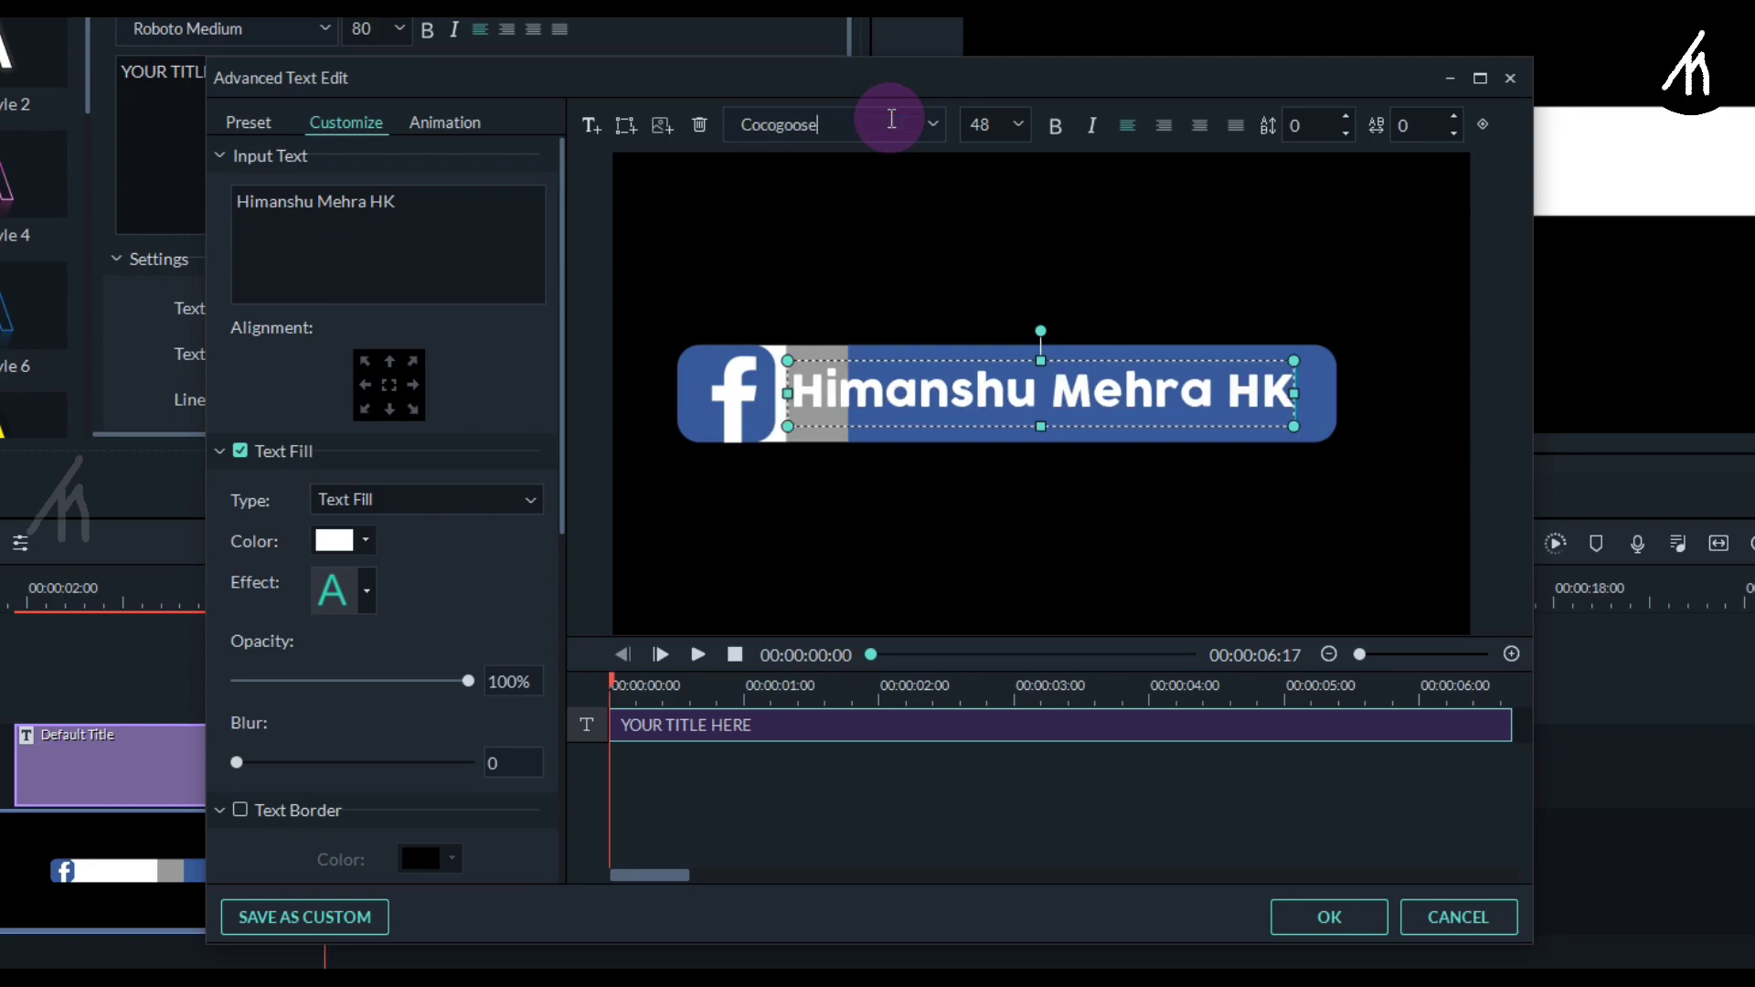
left_click_drag(1182, 428, 1192, 429)
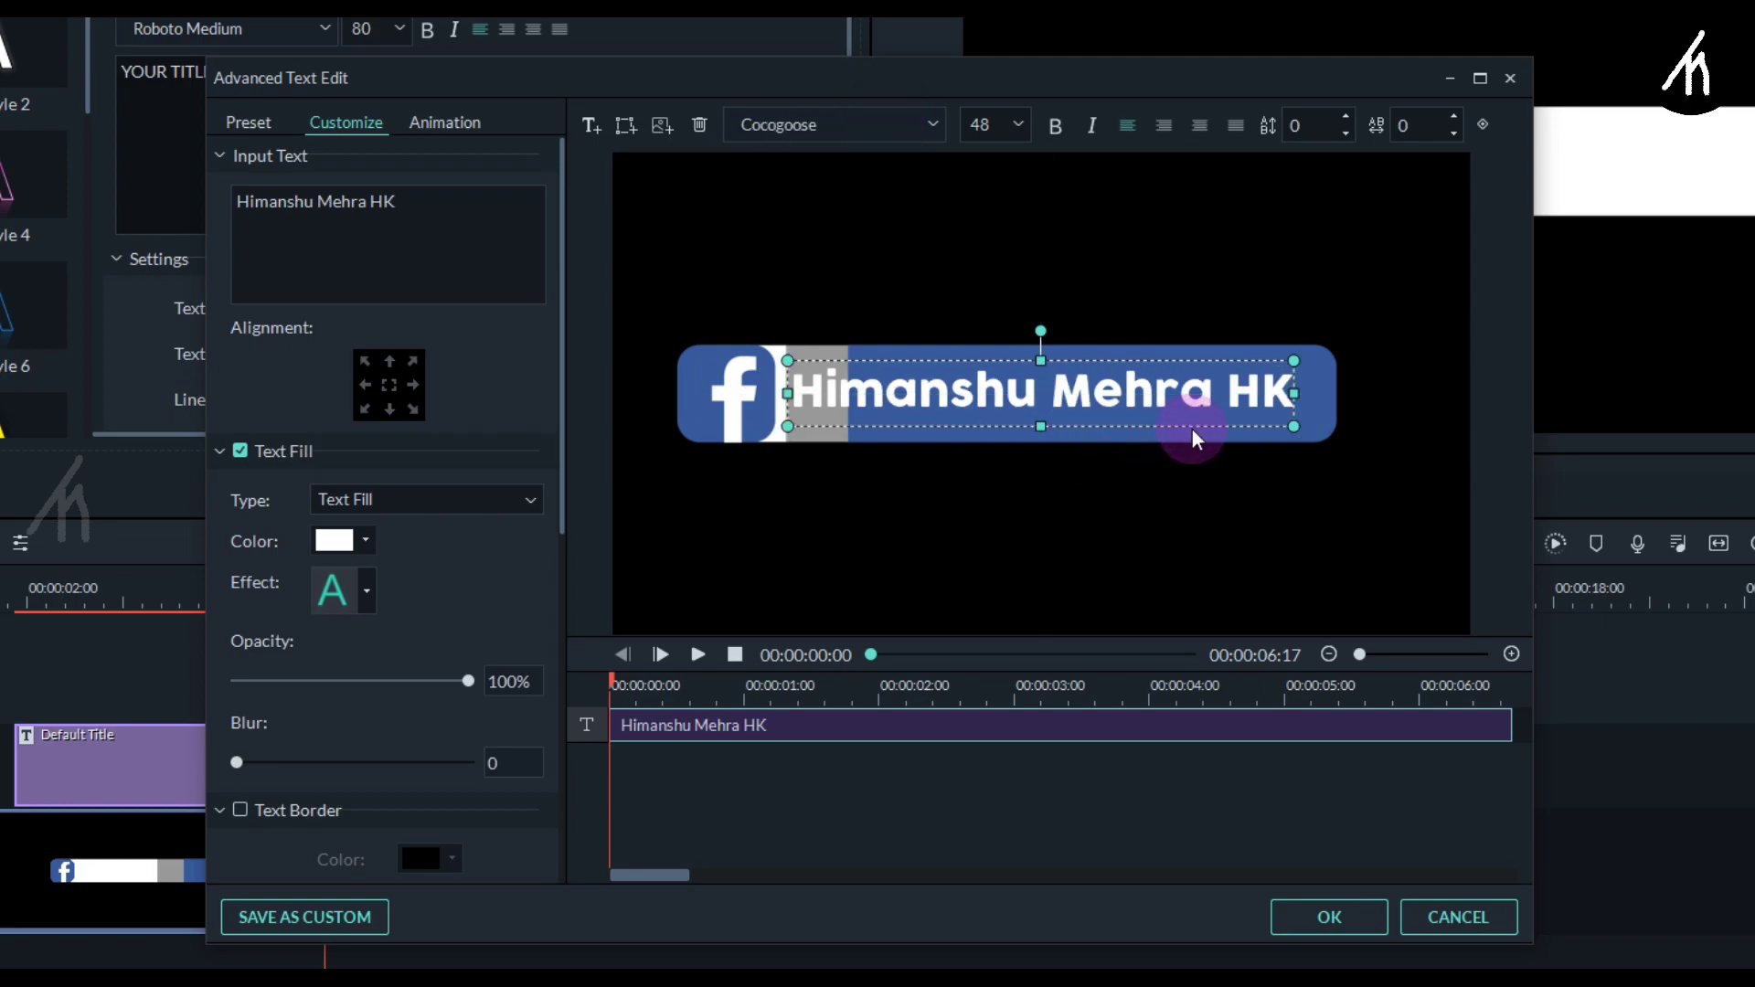
left_click(1061, 656)
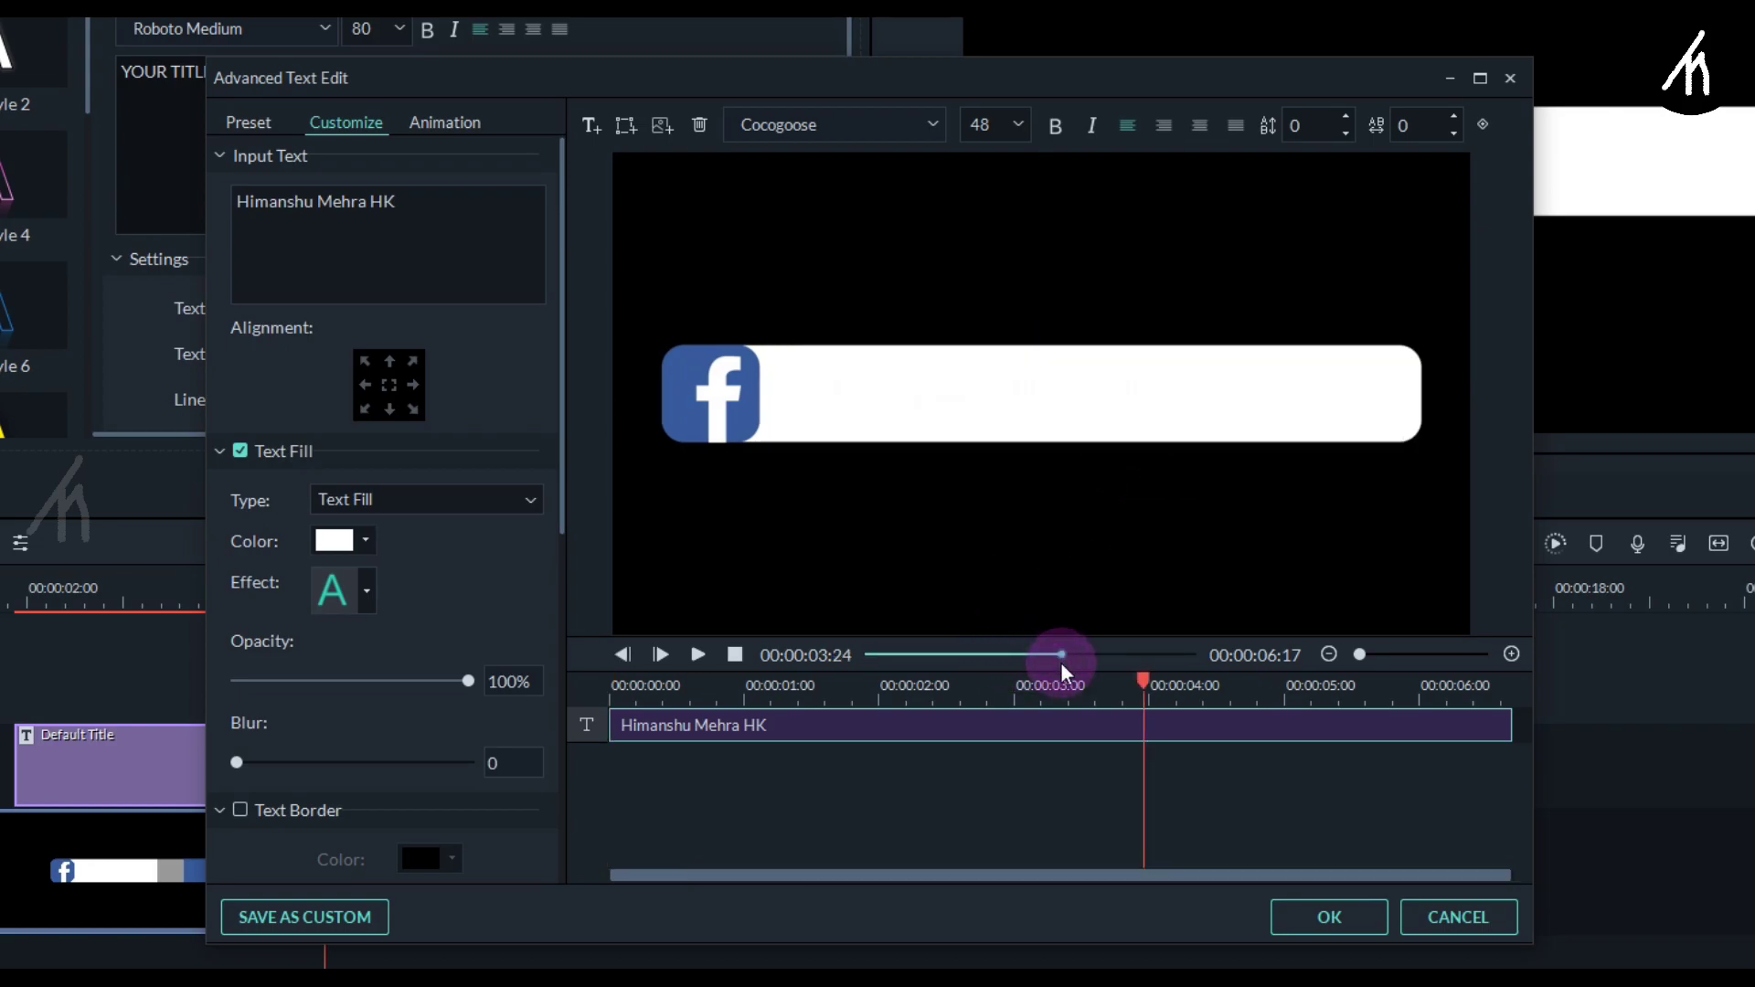
- Give the title a Gradient Fill running from light blue to dark blue
left_click(391, 497)
left_click(366, 541)
left_click(355, 540)
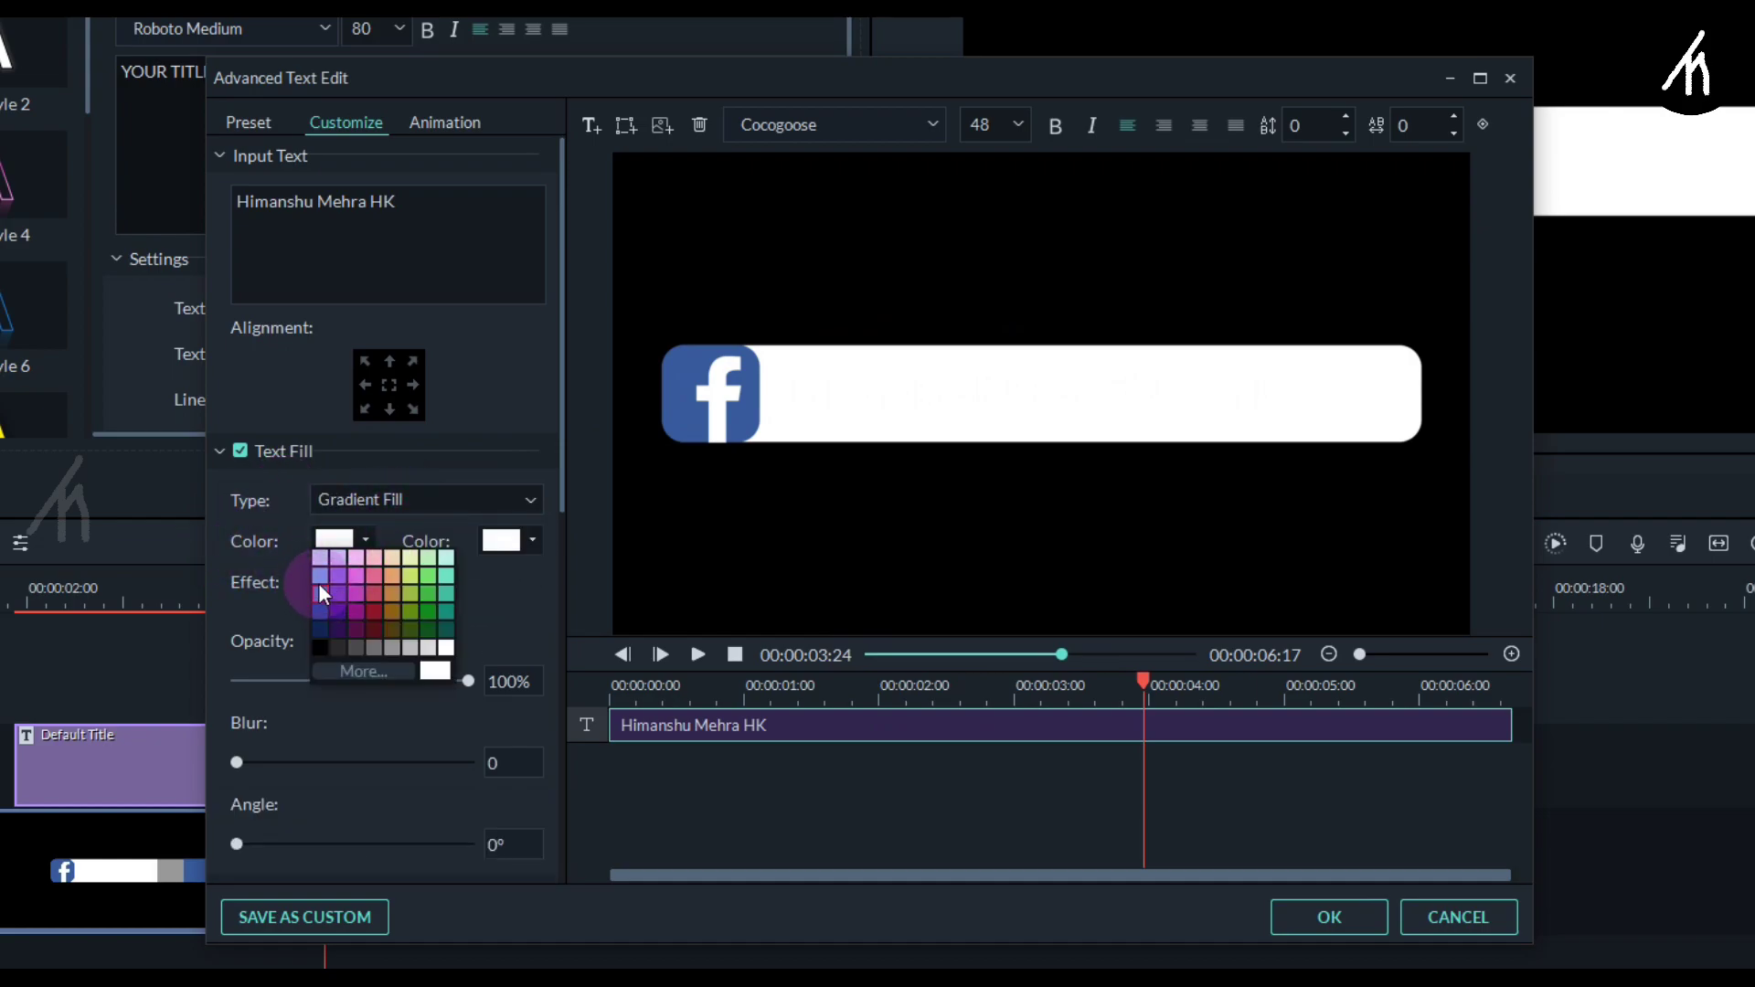
left_click(320, 576)
left_click(512, 540)
left_click(485, 611)
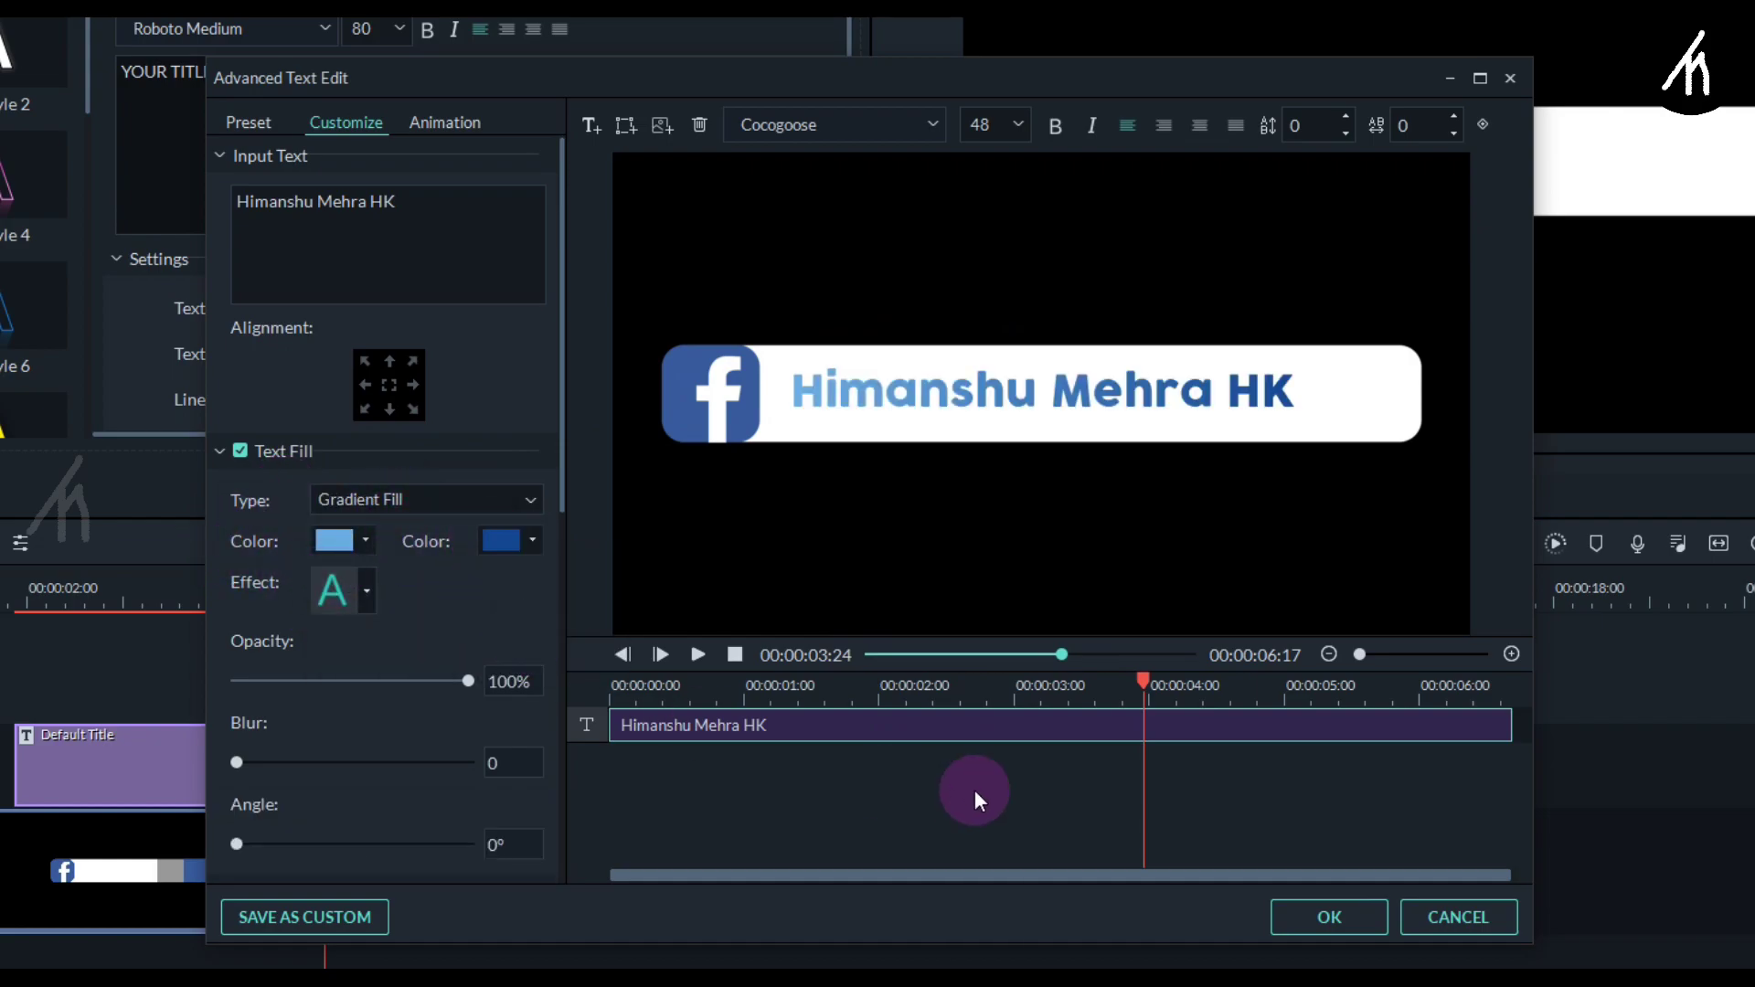
- Set the title font size to 56 and shift the text right within the bar
left_click_drag(1126, 413, 1139, 406)
left_click(1017, 124)
key("Down")
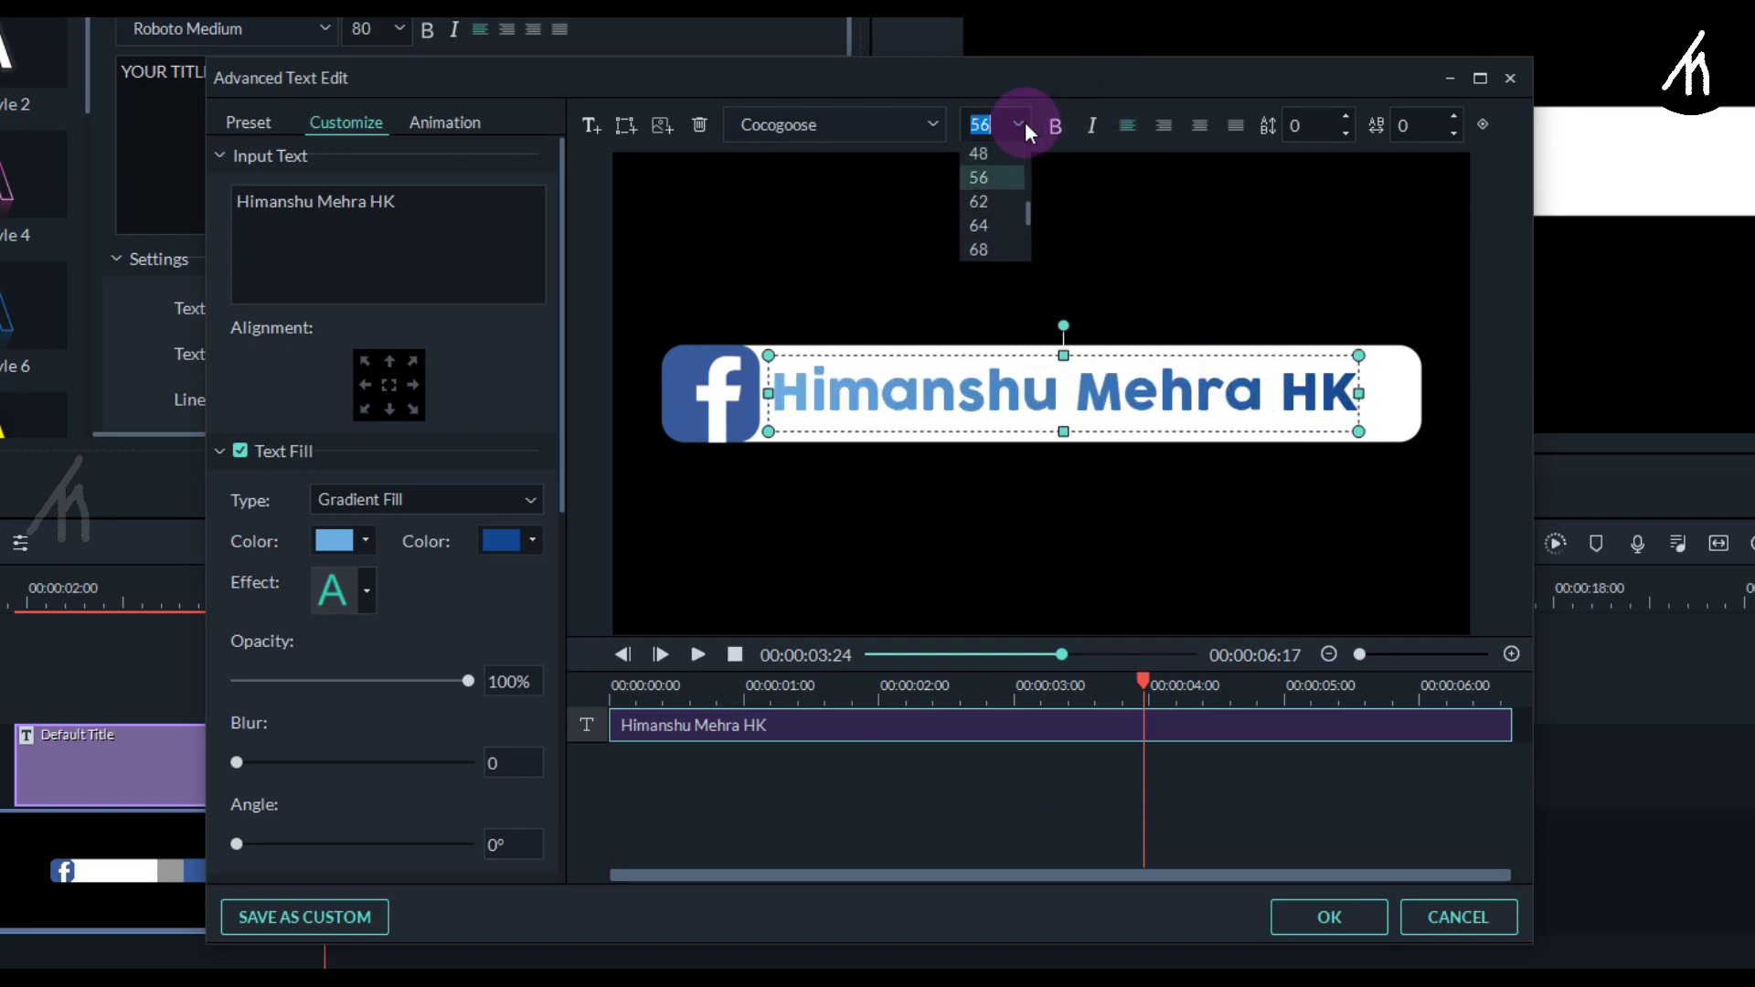
left_click(1184, 436)
key("Right")
key("Right")
key("Right")
key("Right")
key("Right")
key("Right")
key("Right")
key("Right")
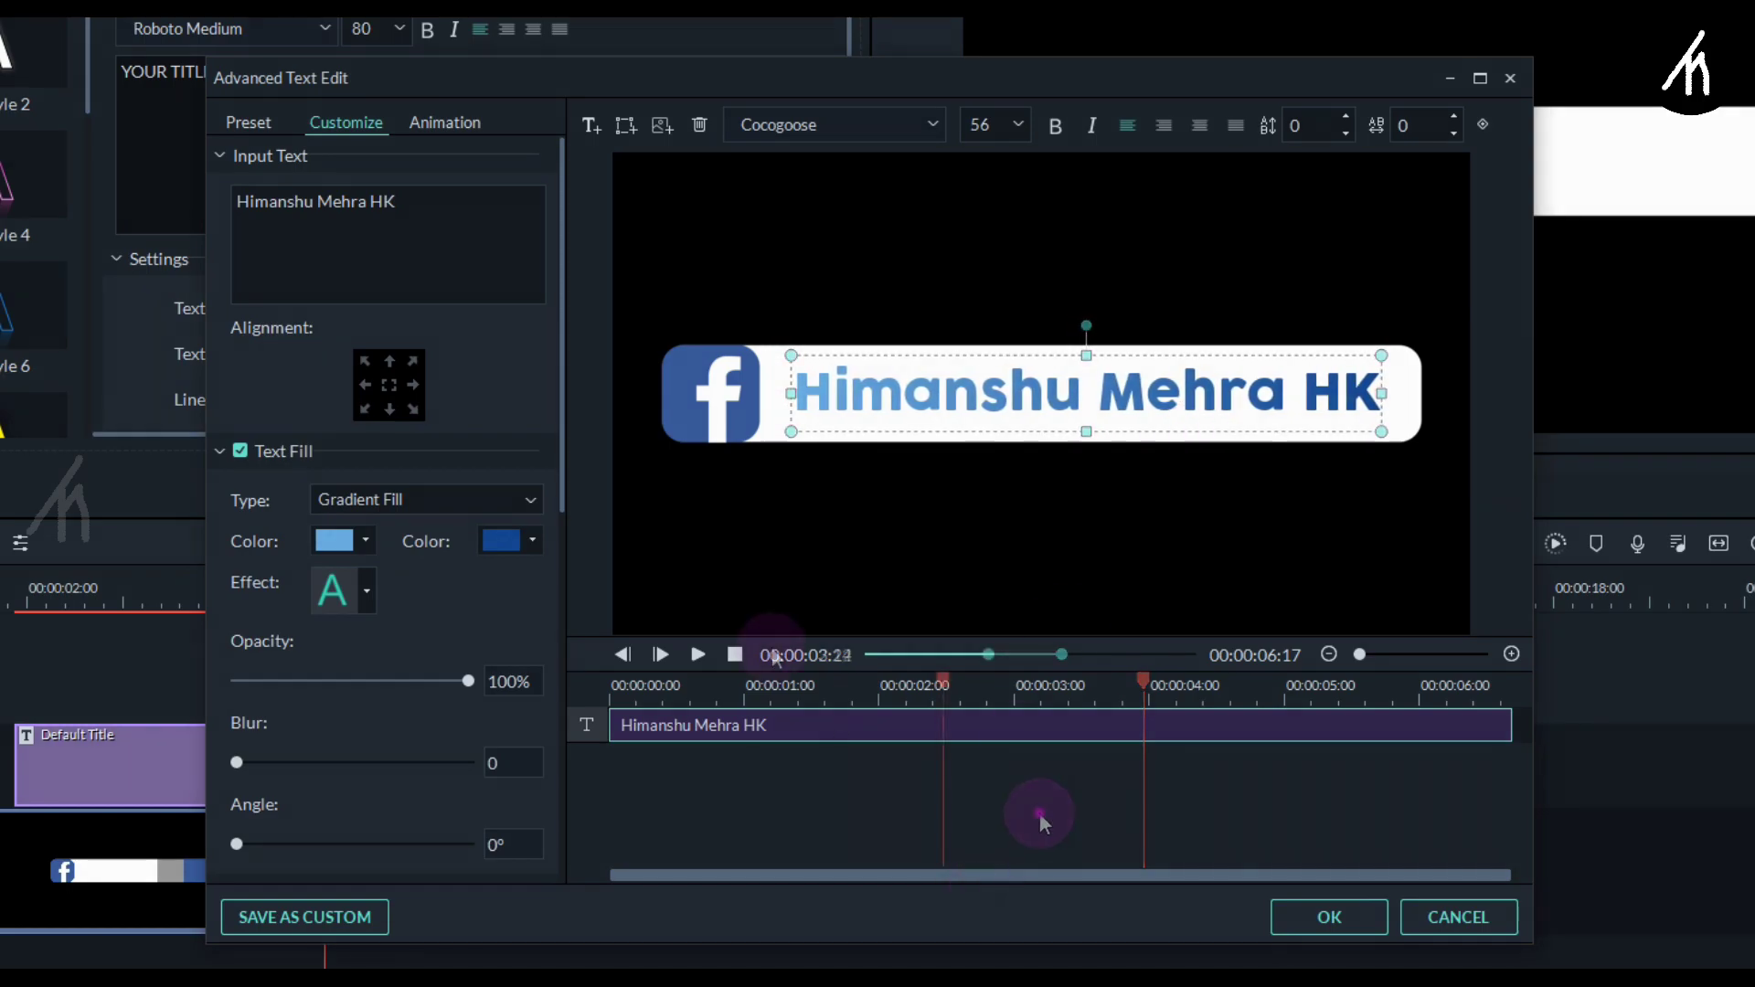
- Apply the Left Dir Insert animation preset to the title and rewind the preview
left_click(942, 759)
left_click(462, 122)
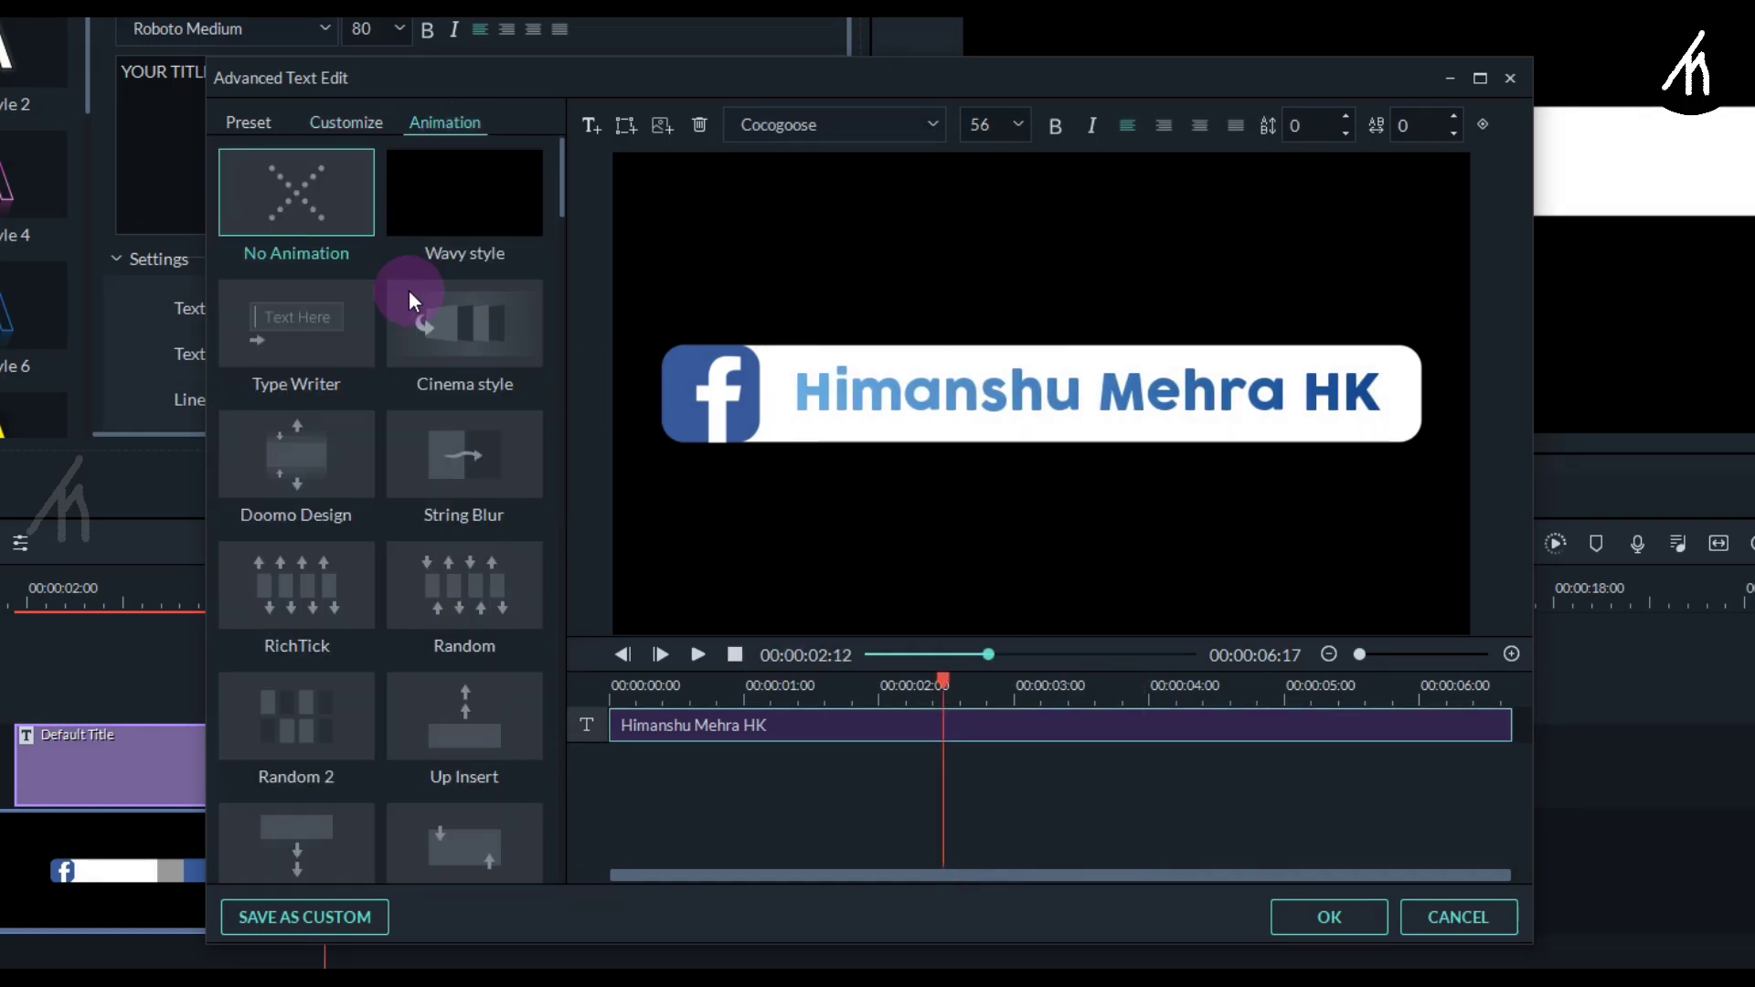
scroll(388, 494, "down", 3)
scroll(388, 494, "down", 3)
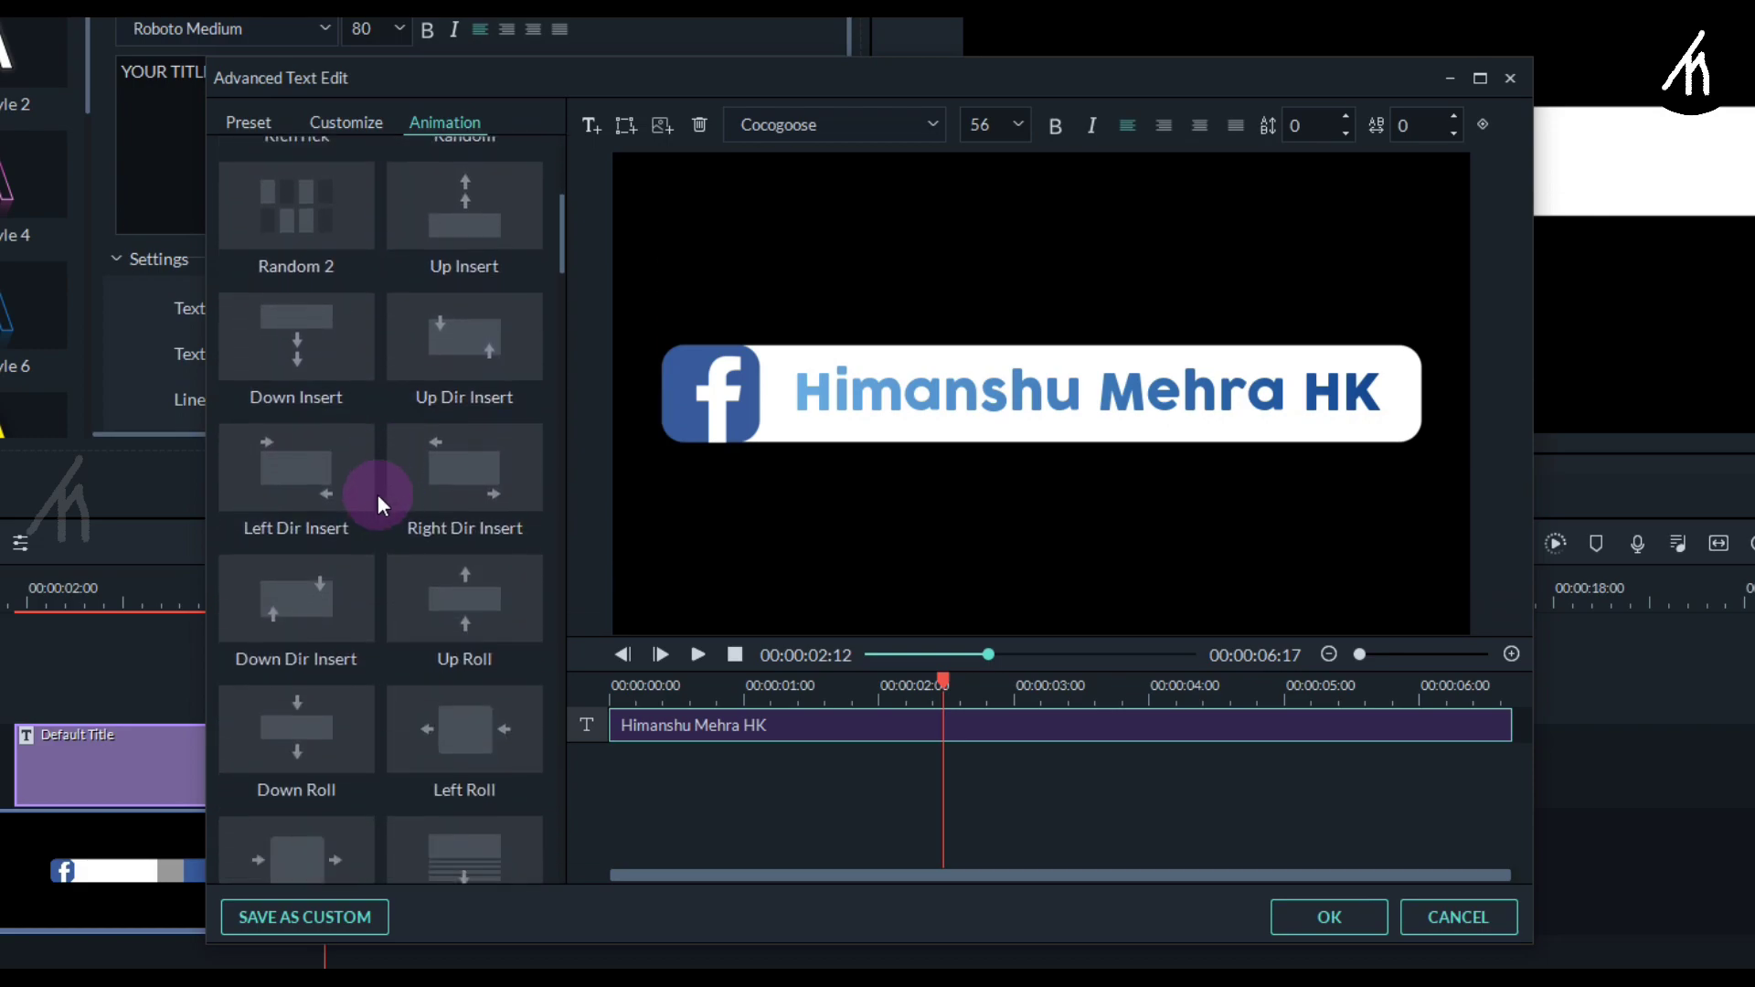
double_click(331, 494)
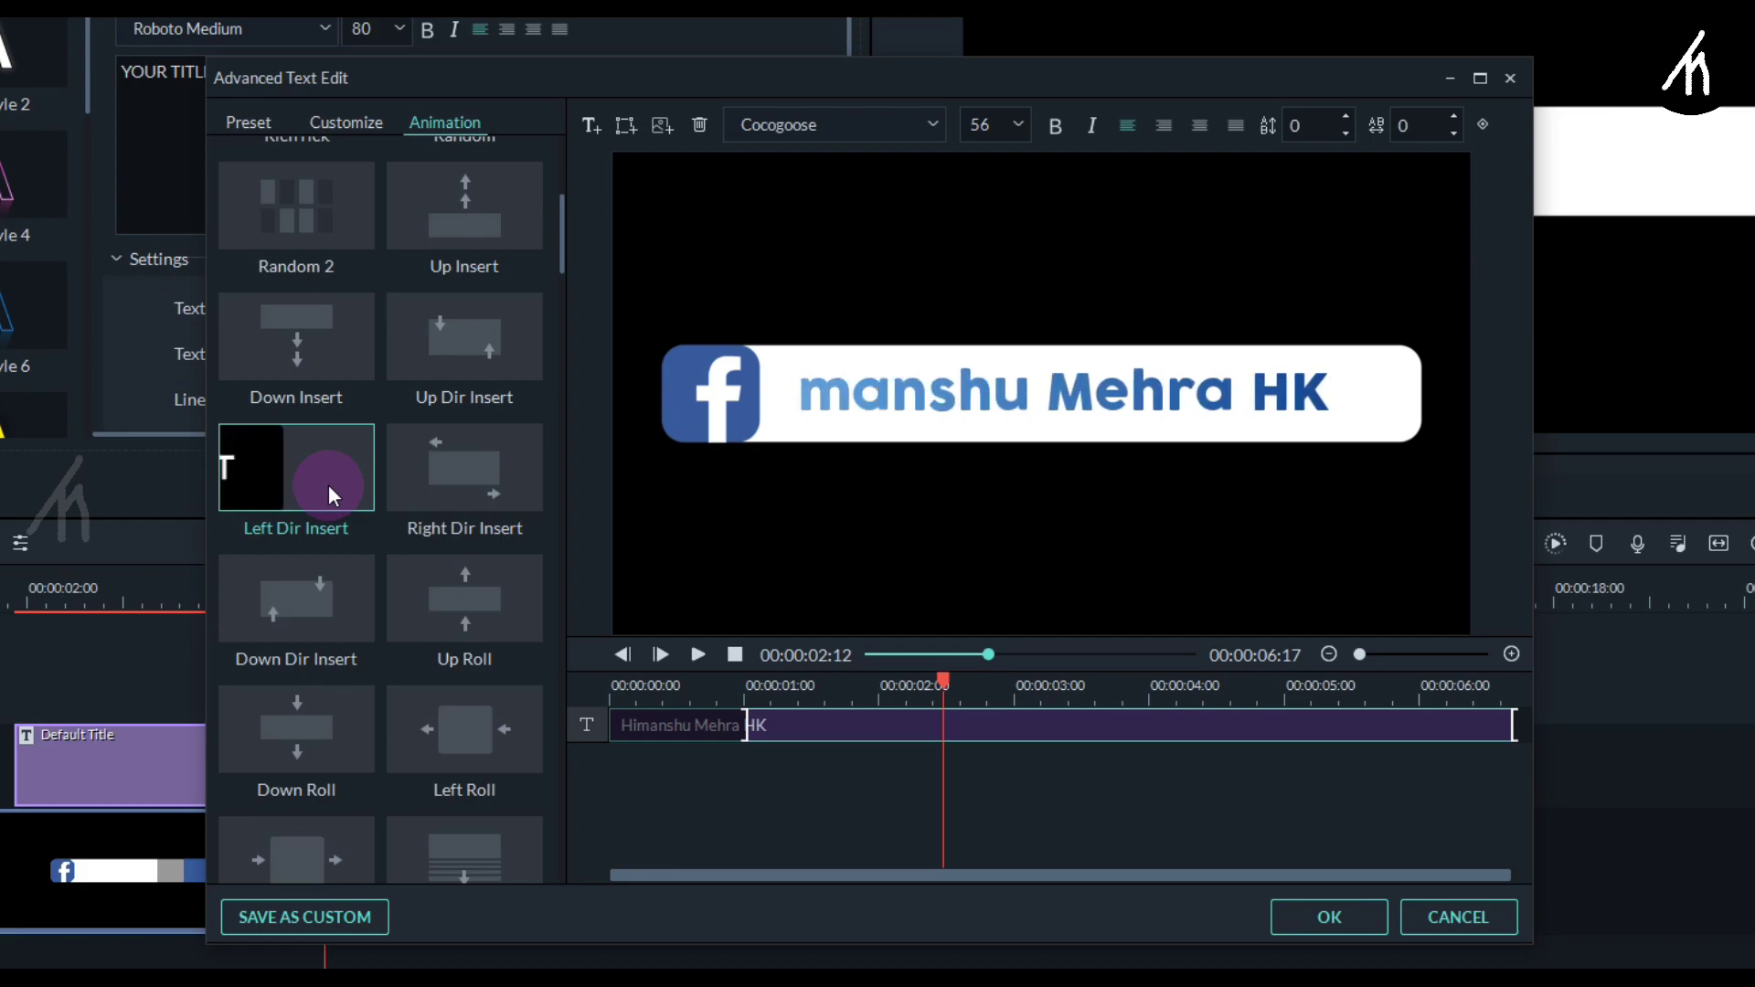
left_click(881, 663)
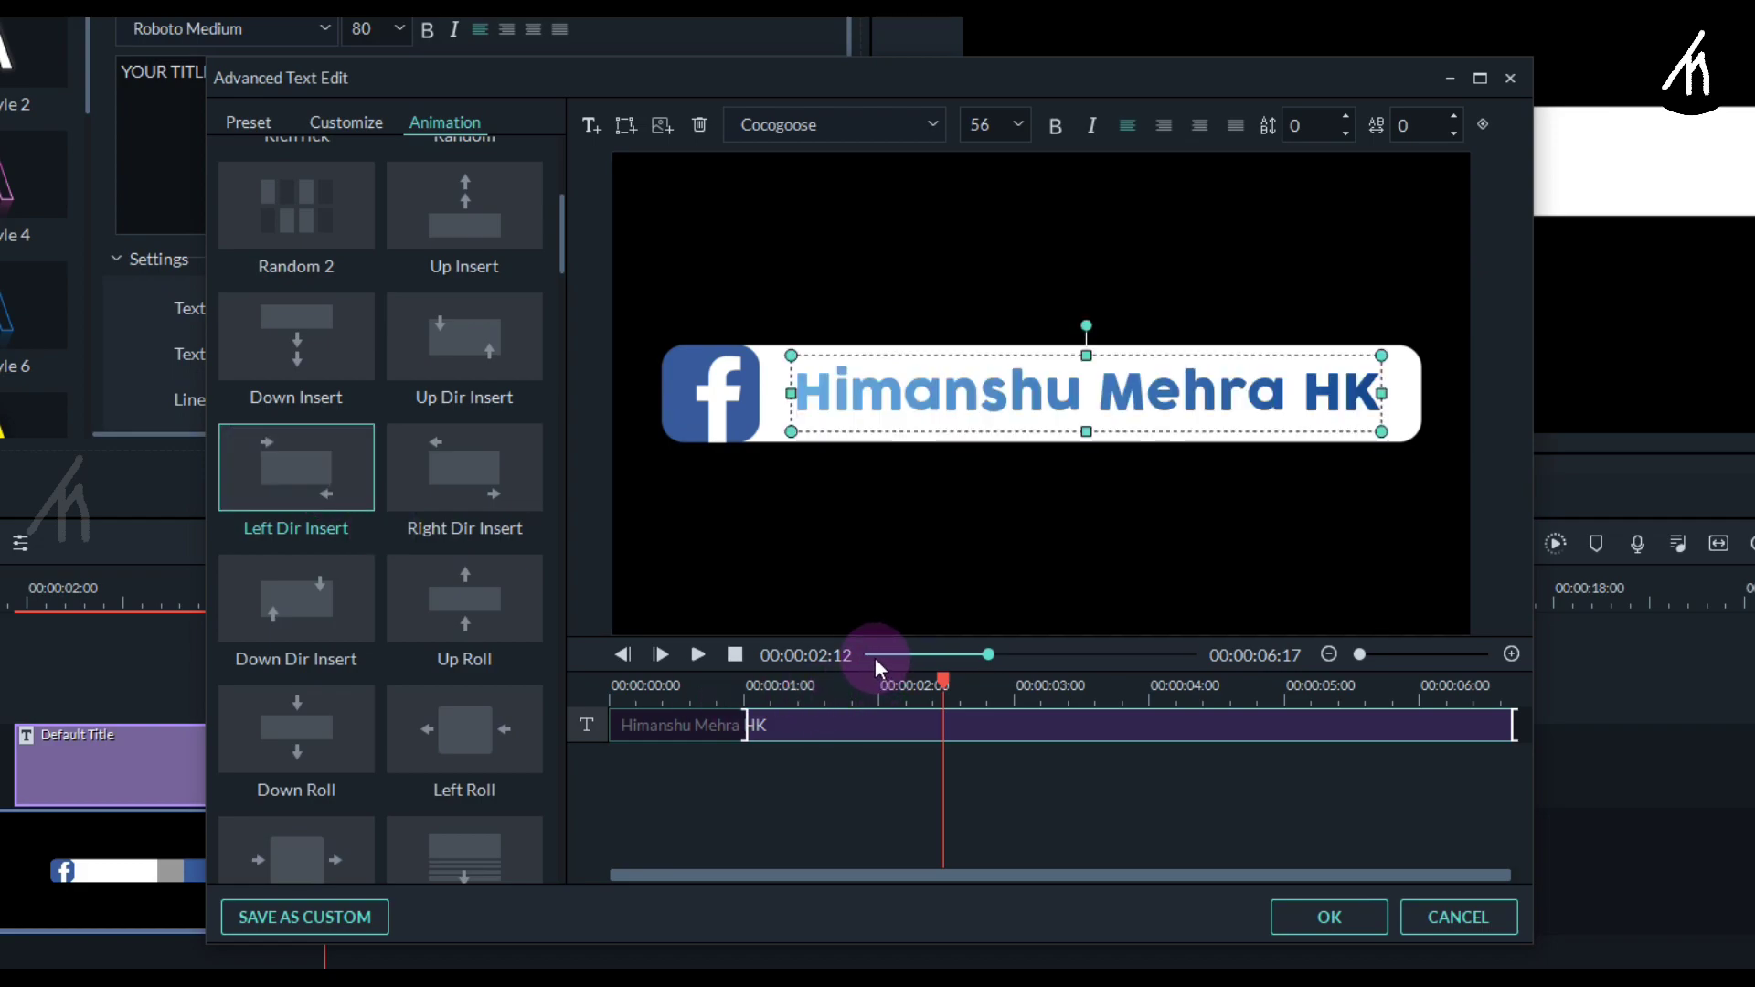
left_click(704, 683)
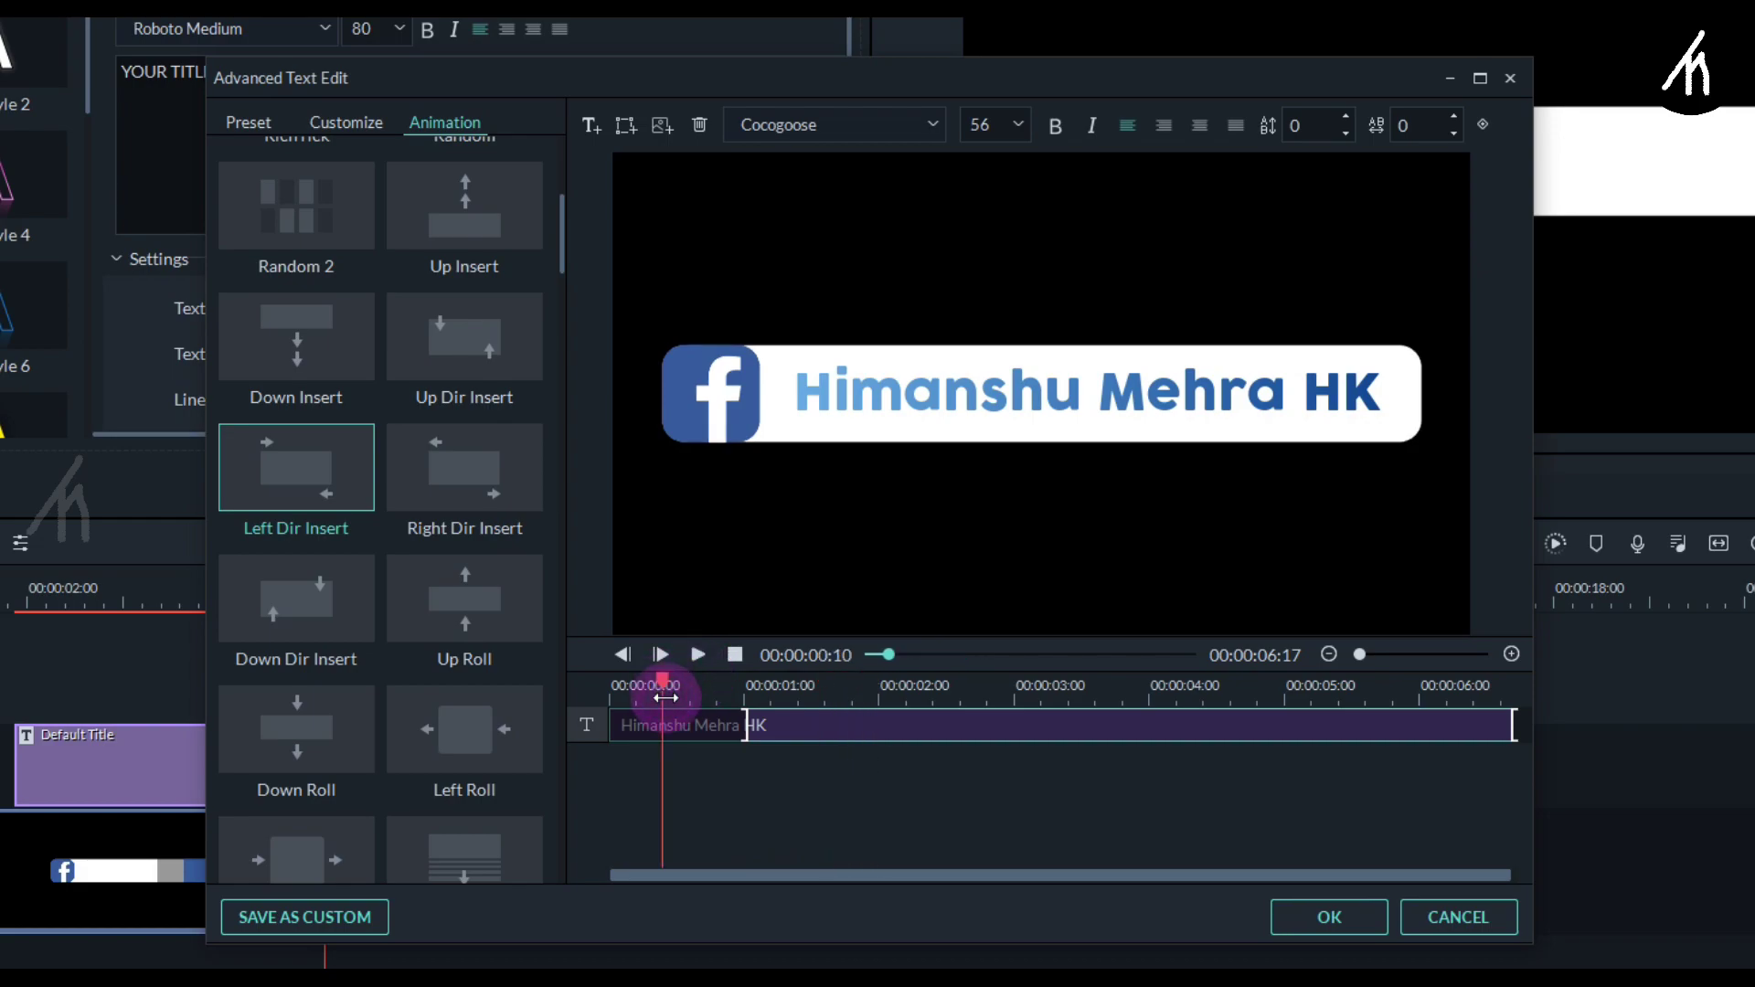
- Play back the start of the title's slide-in animation, stopping around 00:00:01:09
left_click_drag(665, 697, 678, 697)
left_click(717, 807)
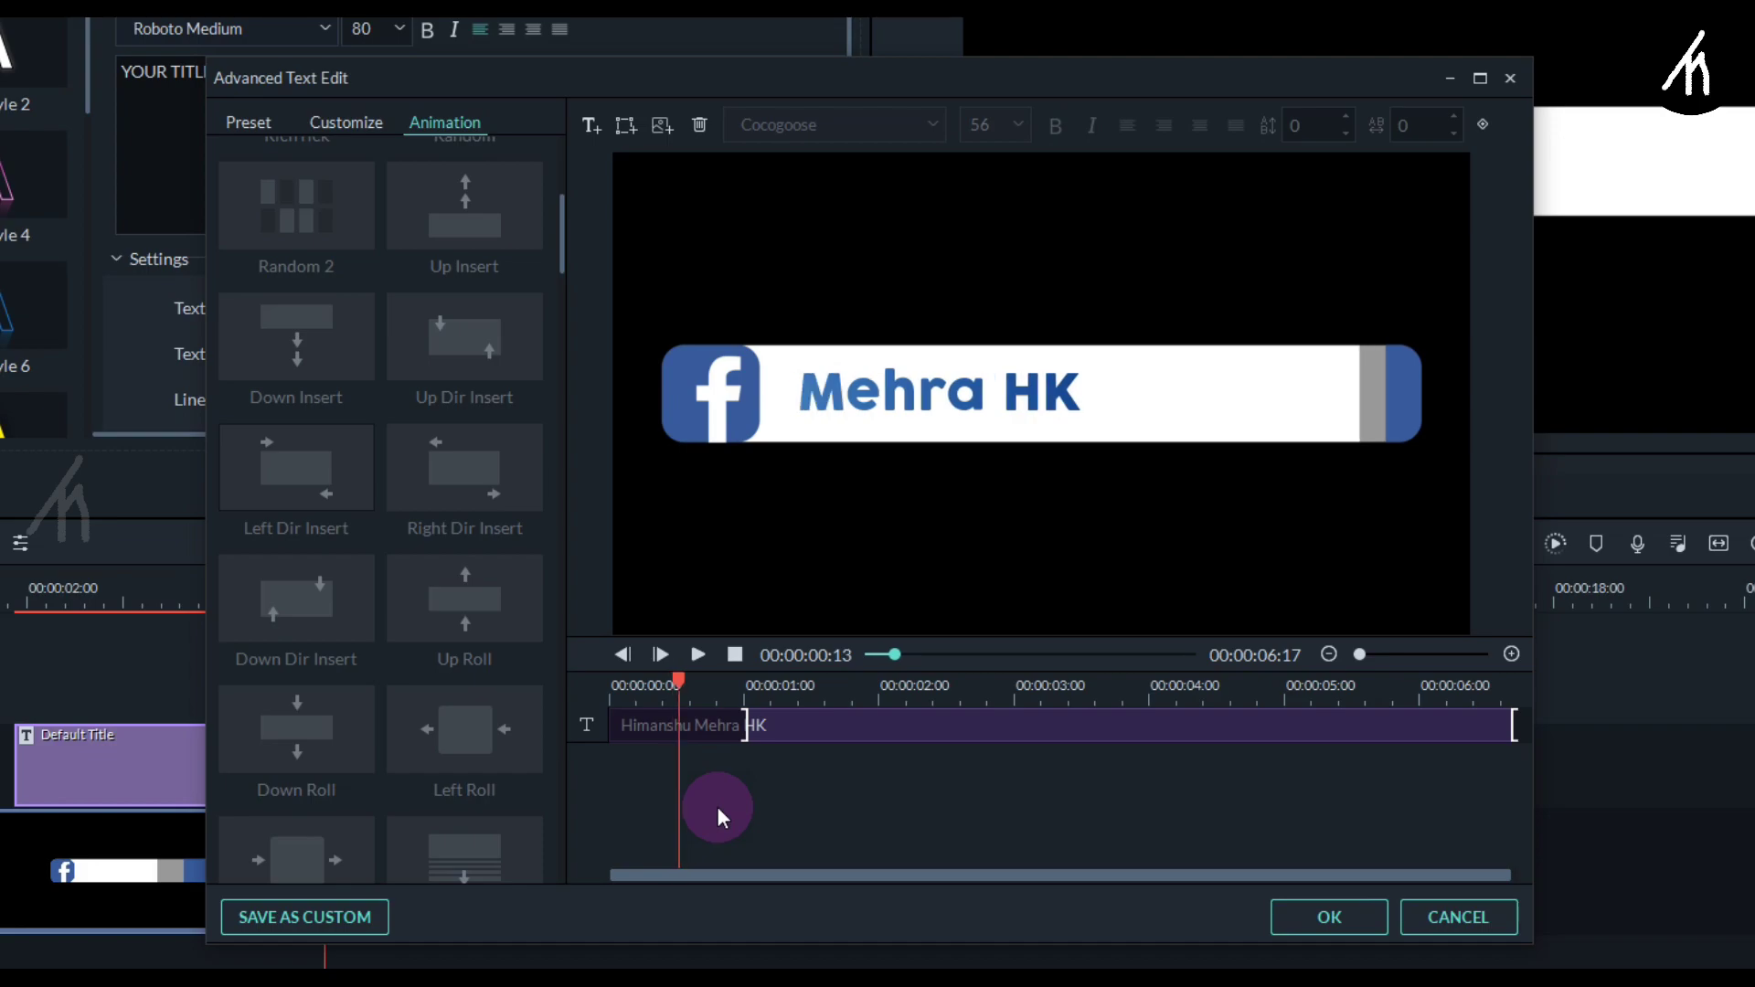
left_click(744, 725)
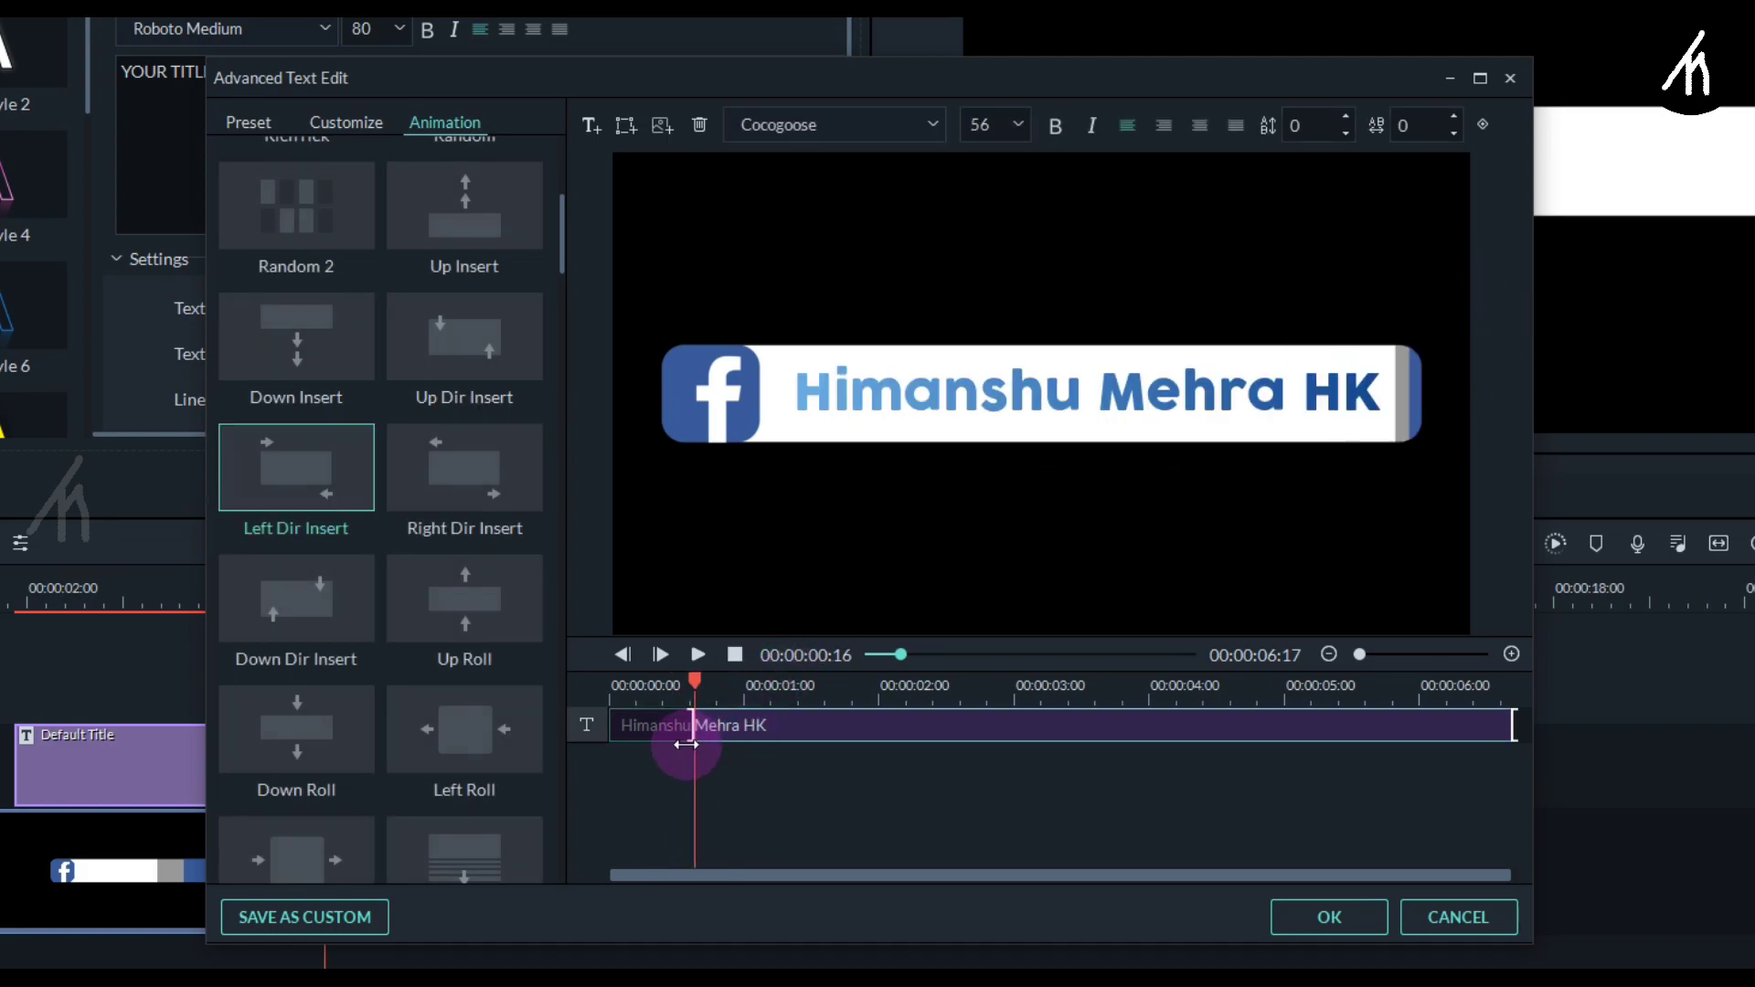
left_click(773, 848)
key("space")
left_click(749, 821)
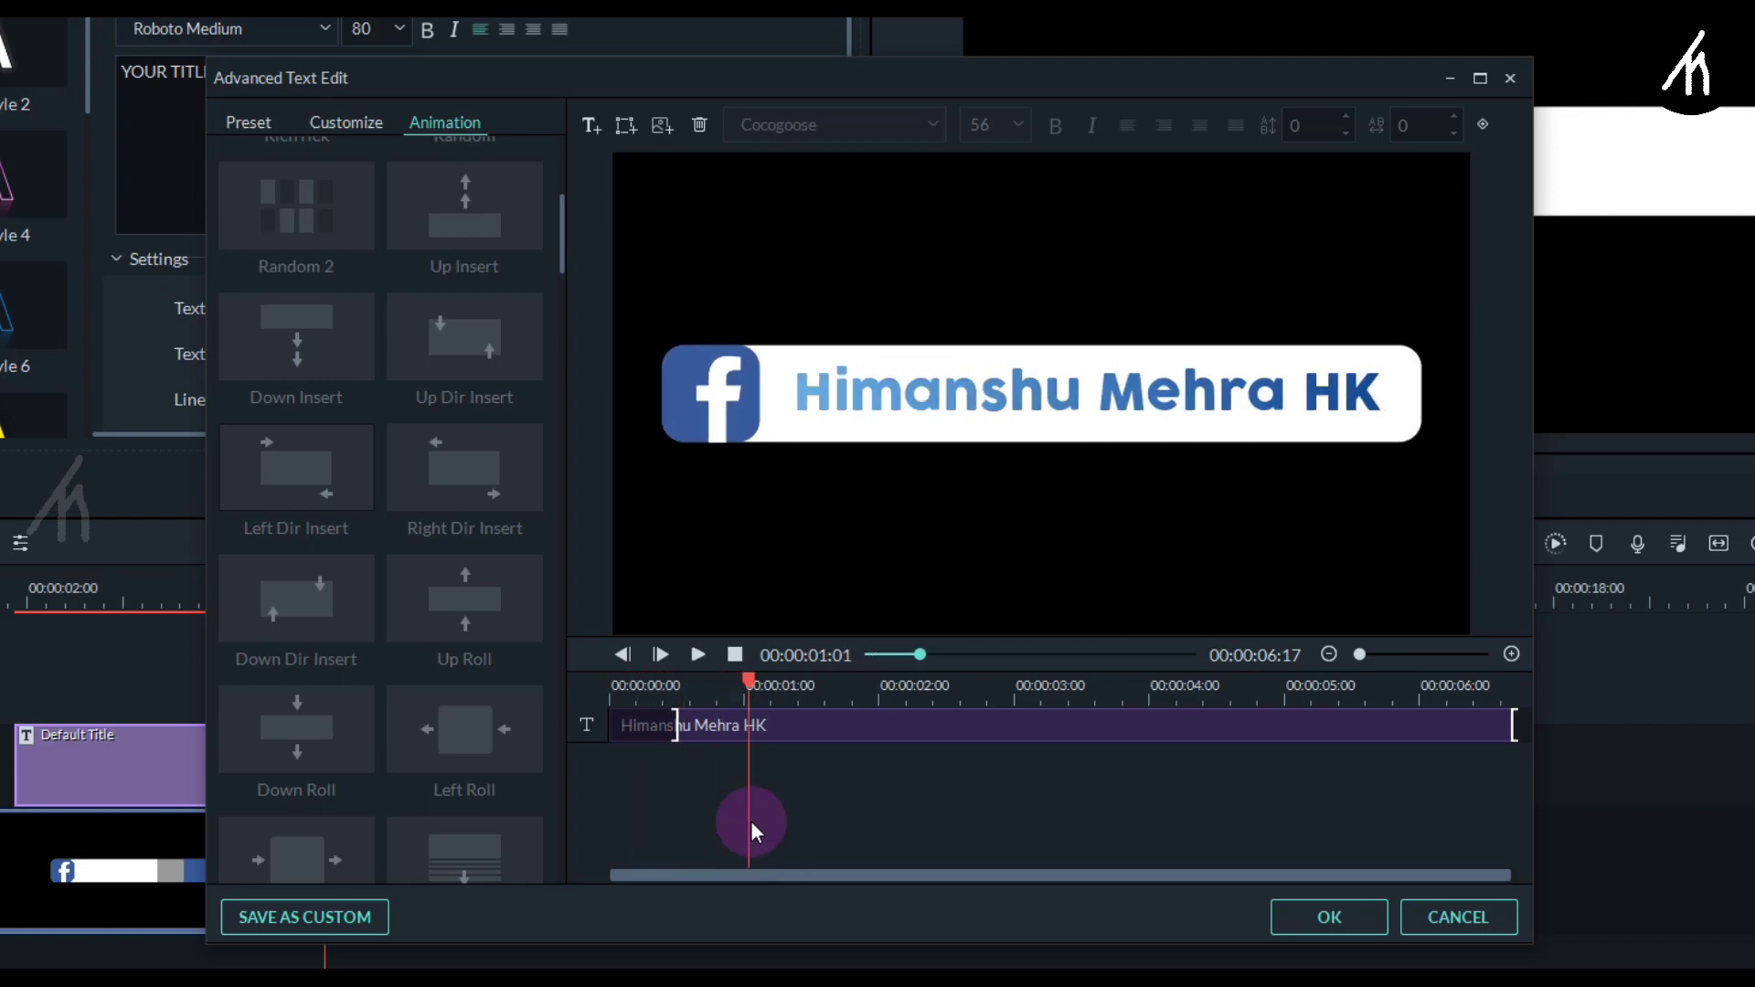
left_click(689, 699)
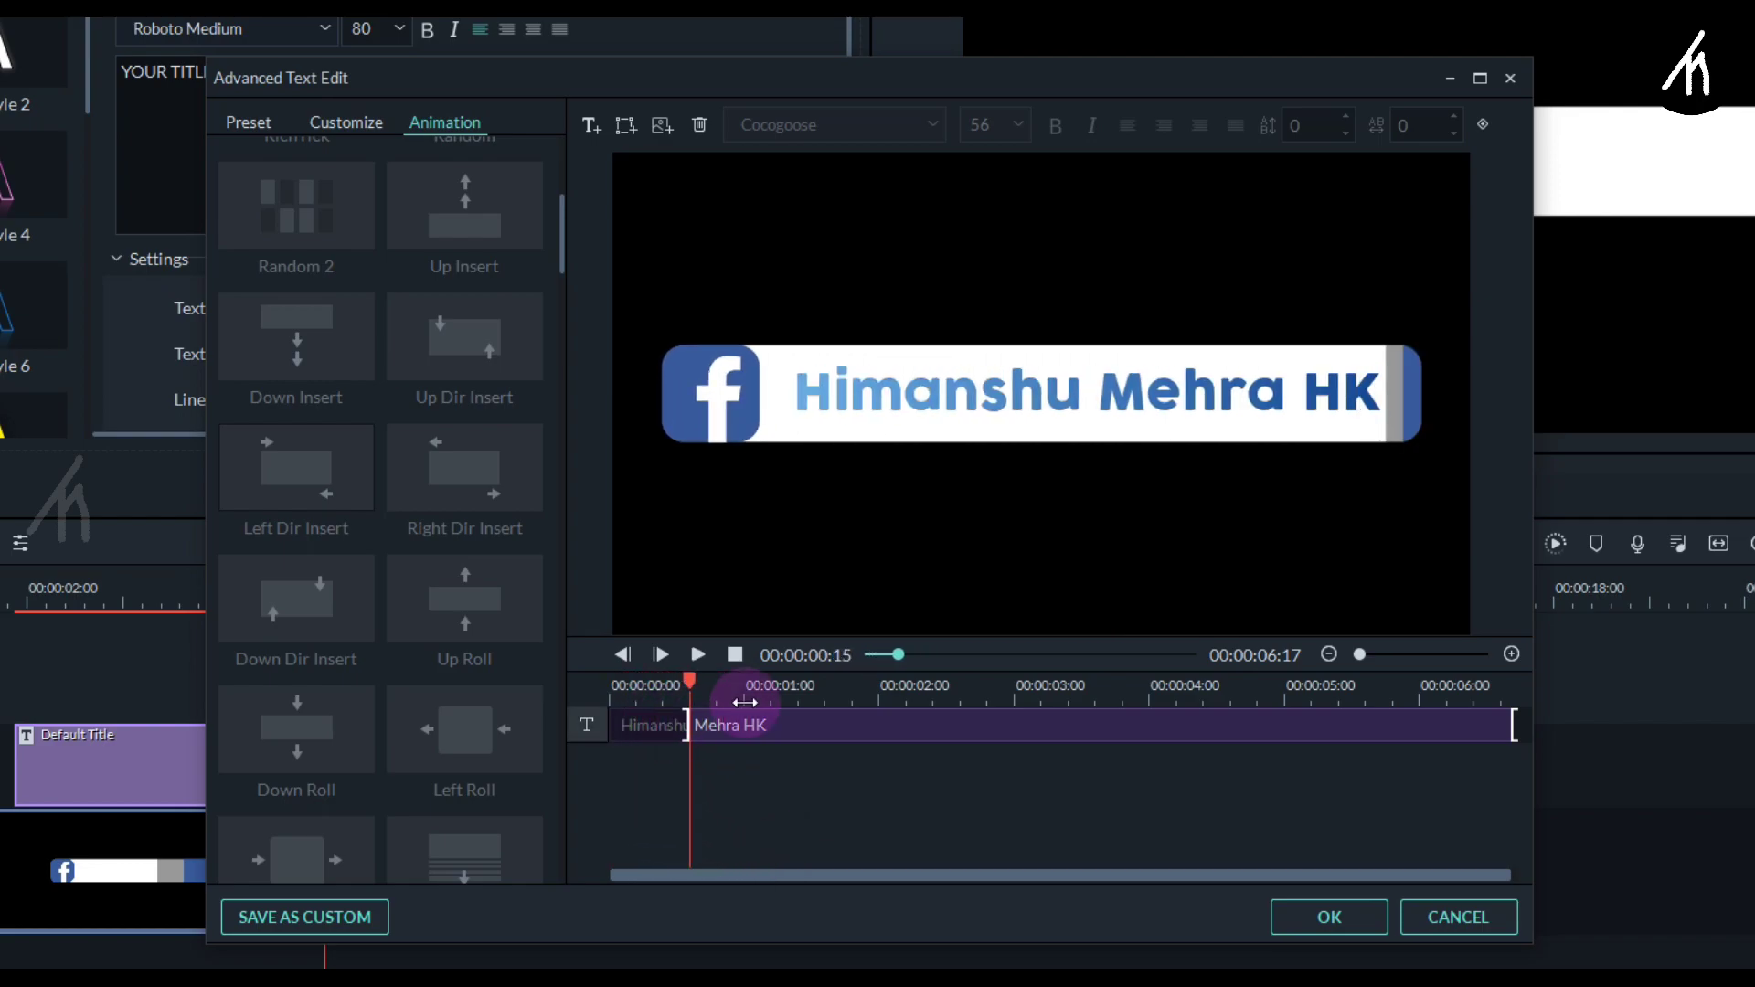
key("space")
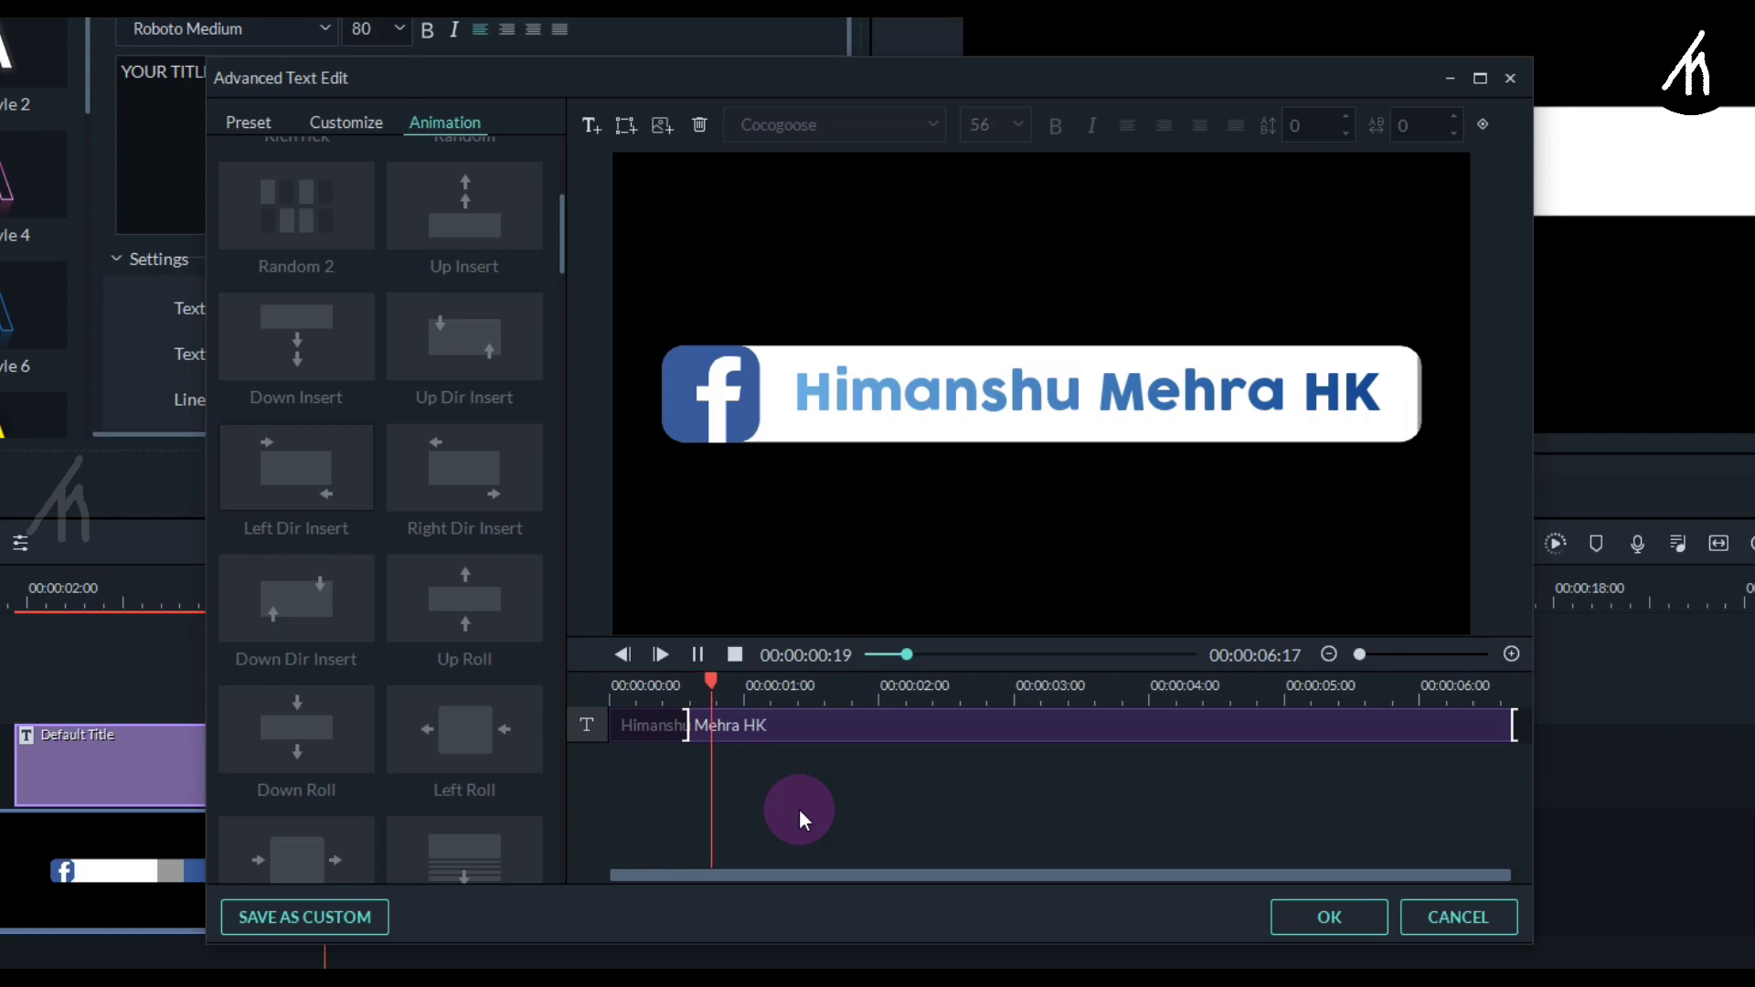
left_click(798, 808)
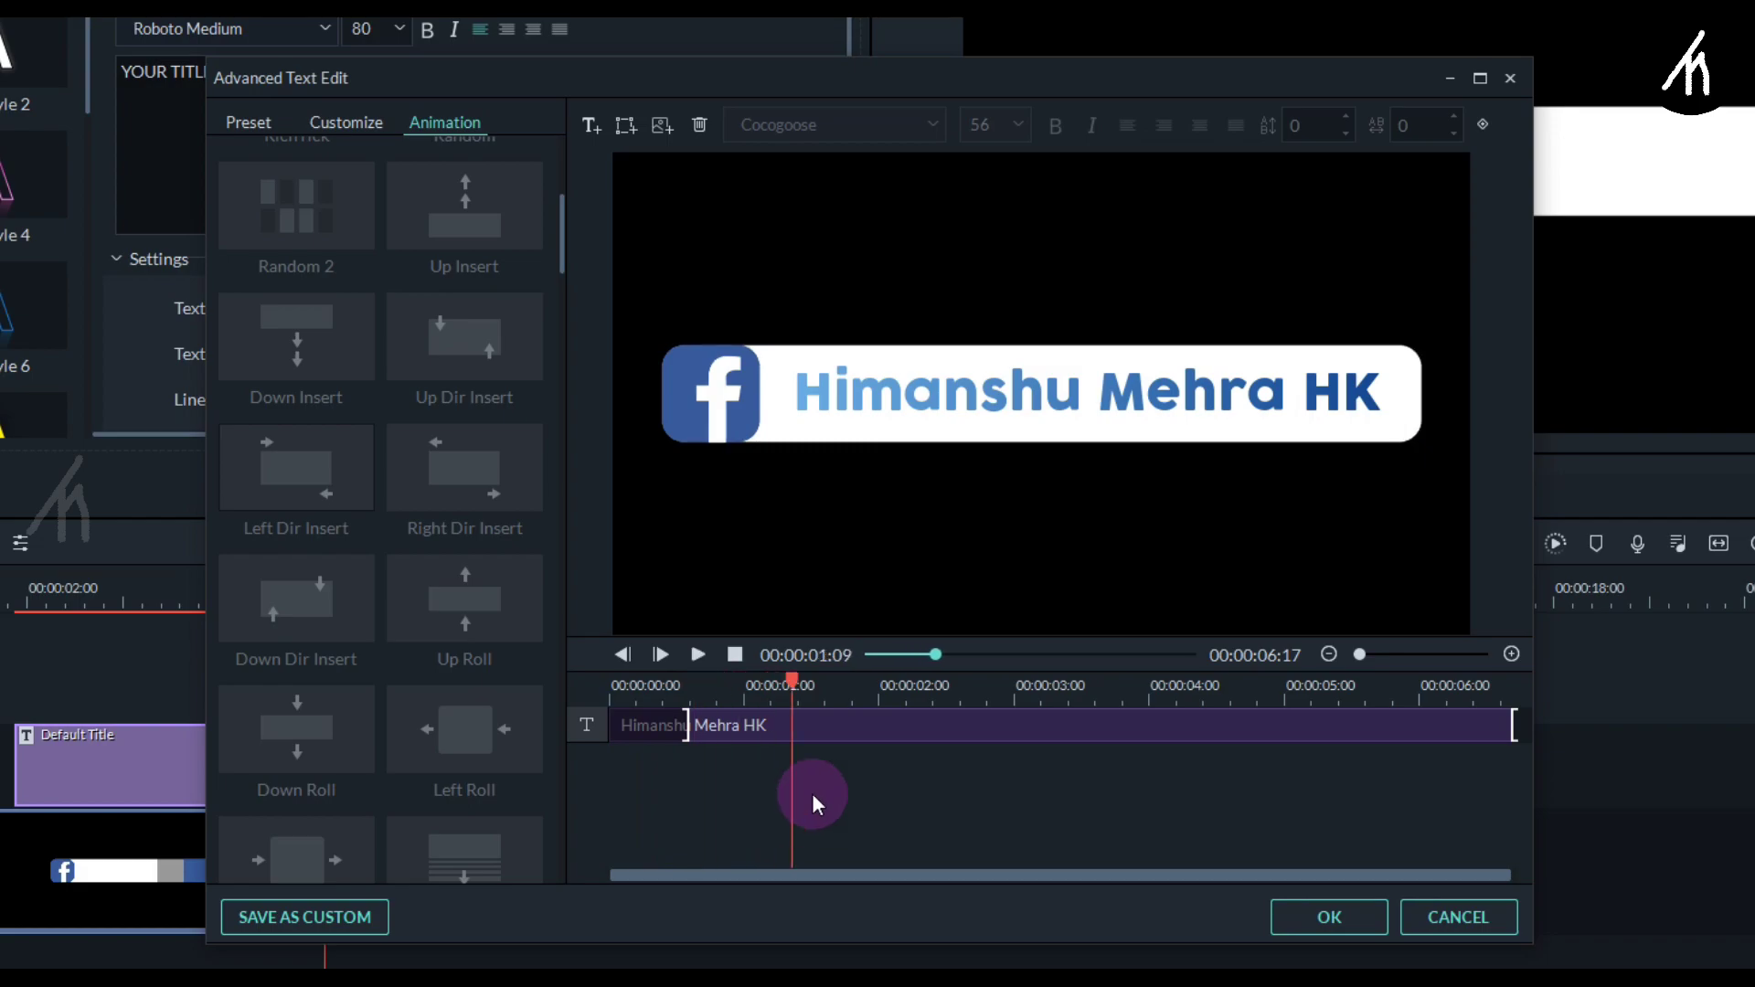
- Set the title size to 48, nudge it slightly left in the white bar, and replay
left_click(1154, 393)
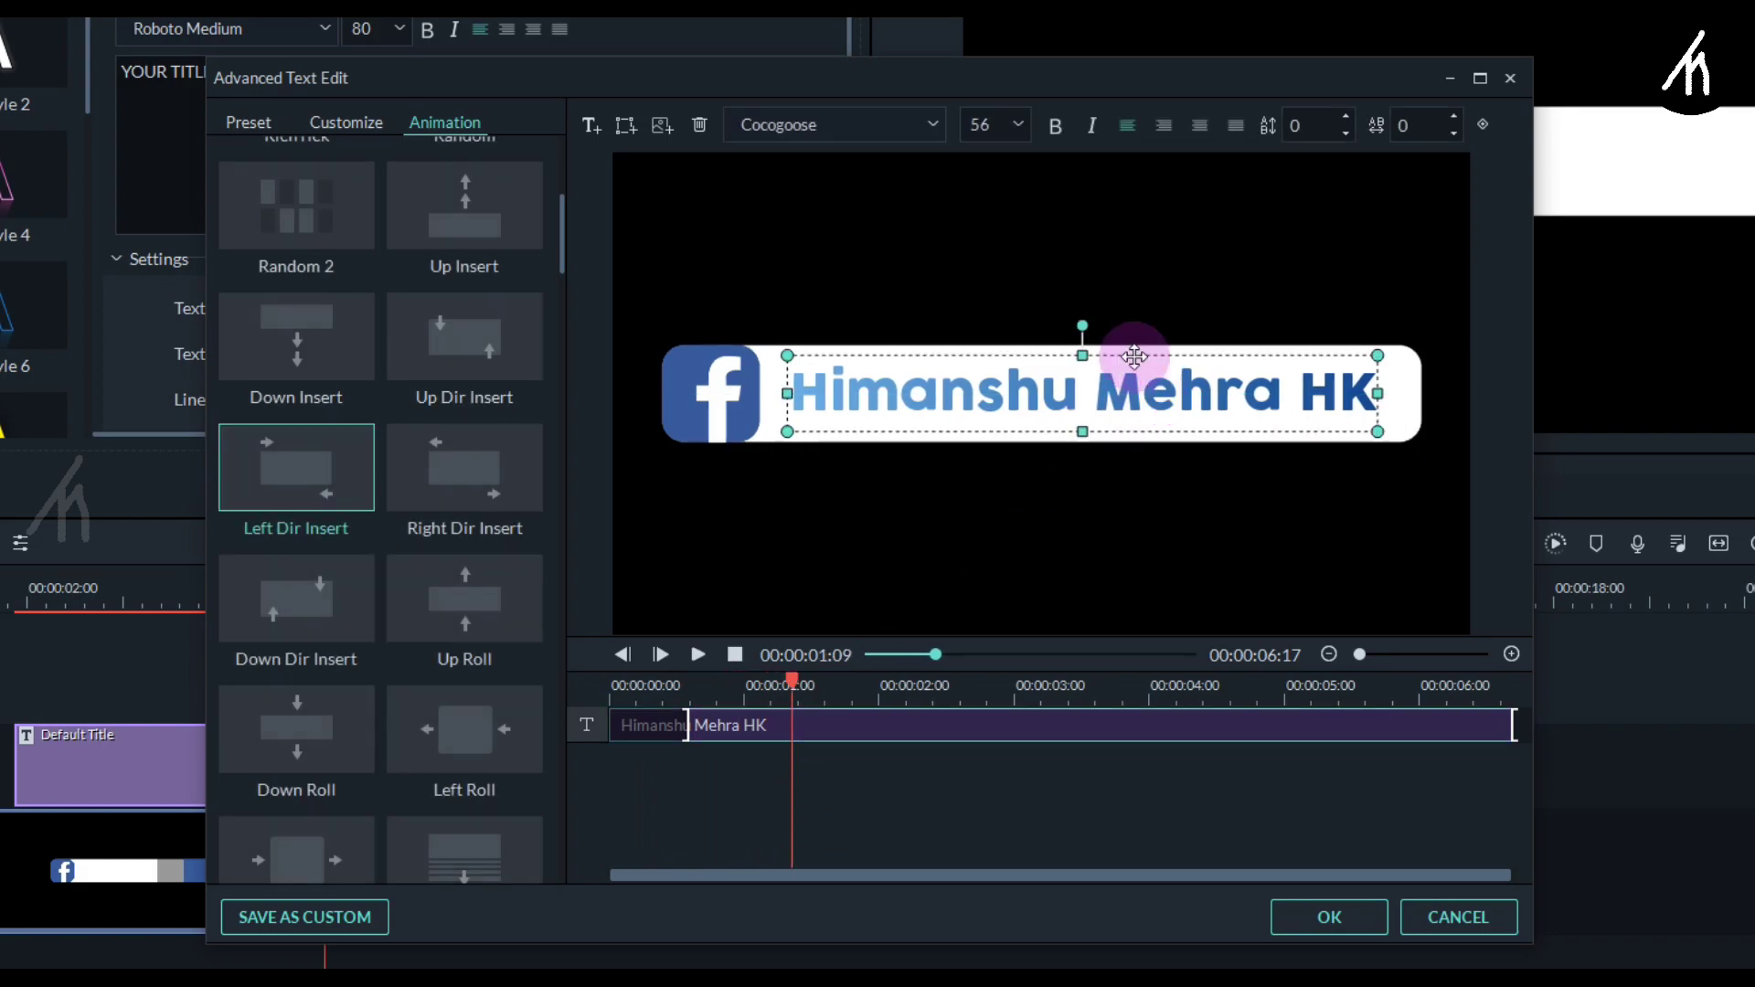
left_click(1020, 124)
left_click(1001, 157)
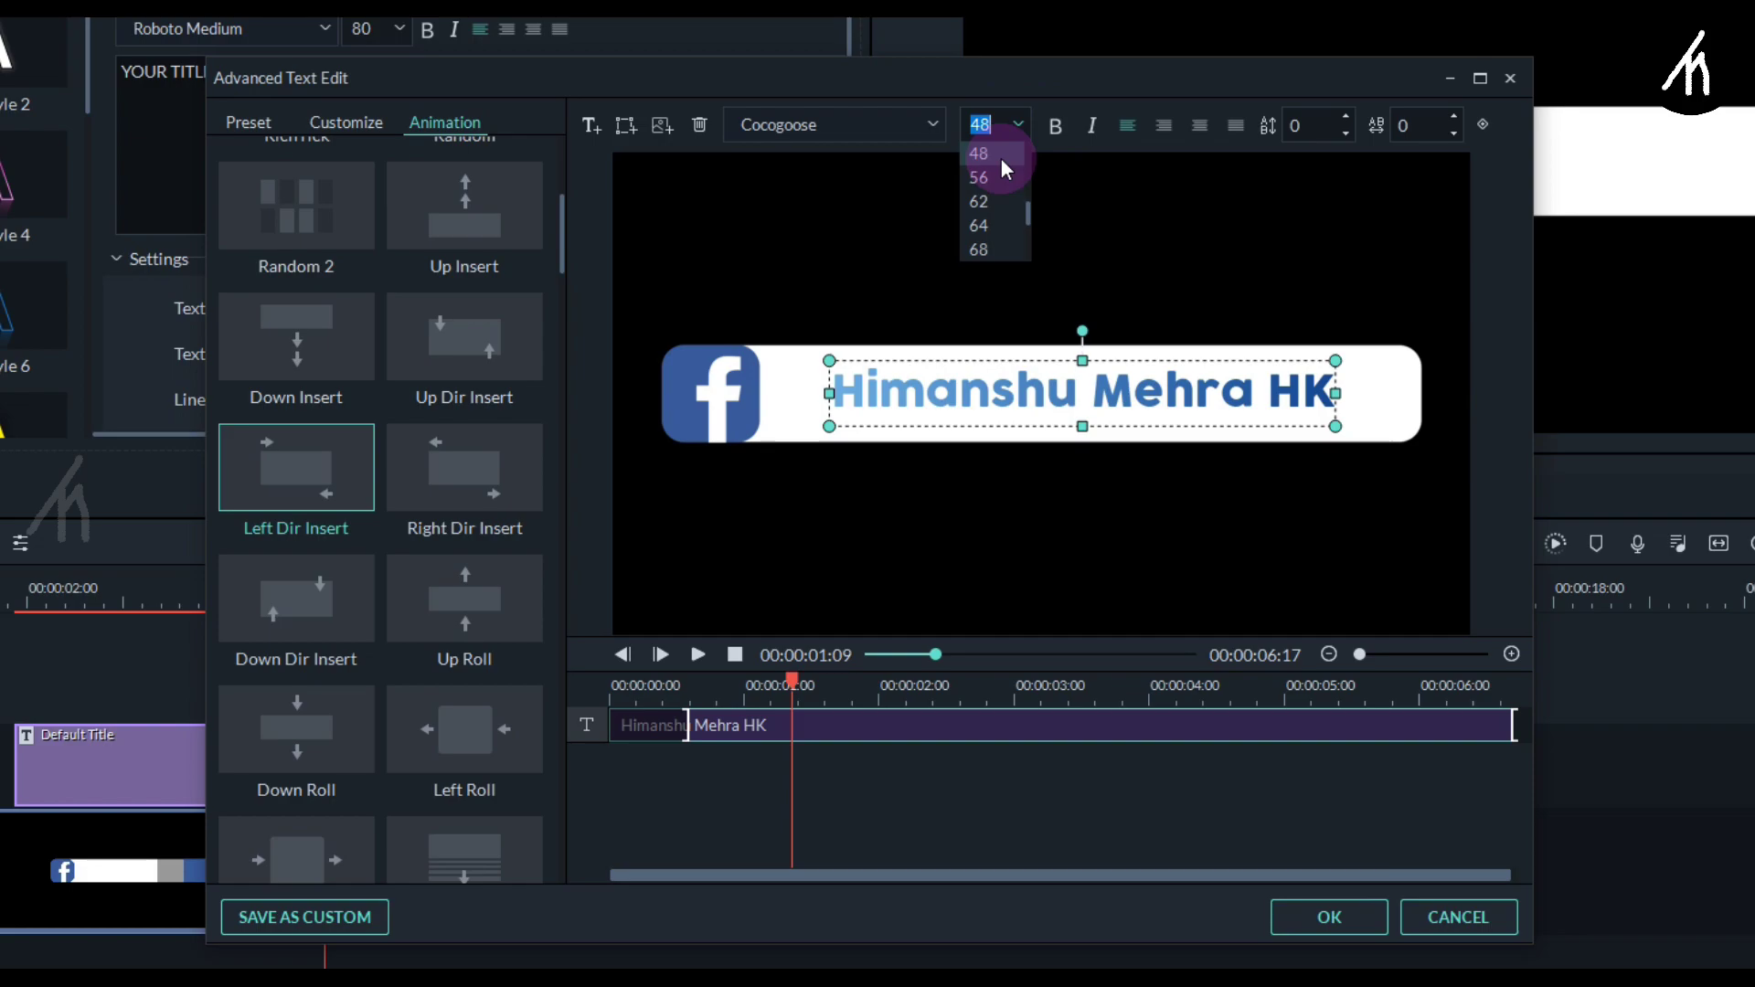
left_click(967, 783)
left_click(1164, 411)
left_click_drag(1206, 382, 1177, 403)
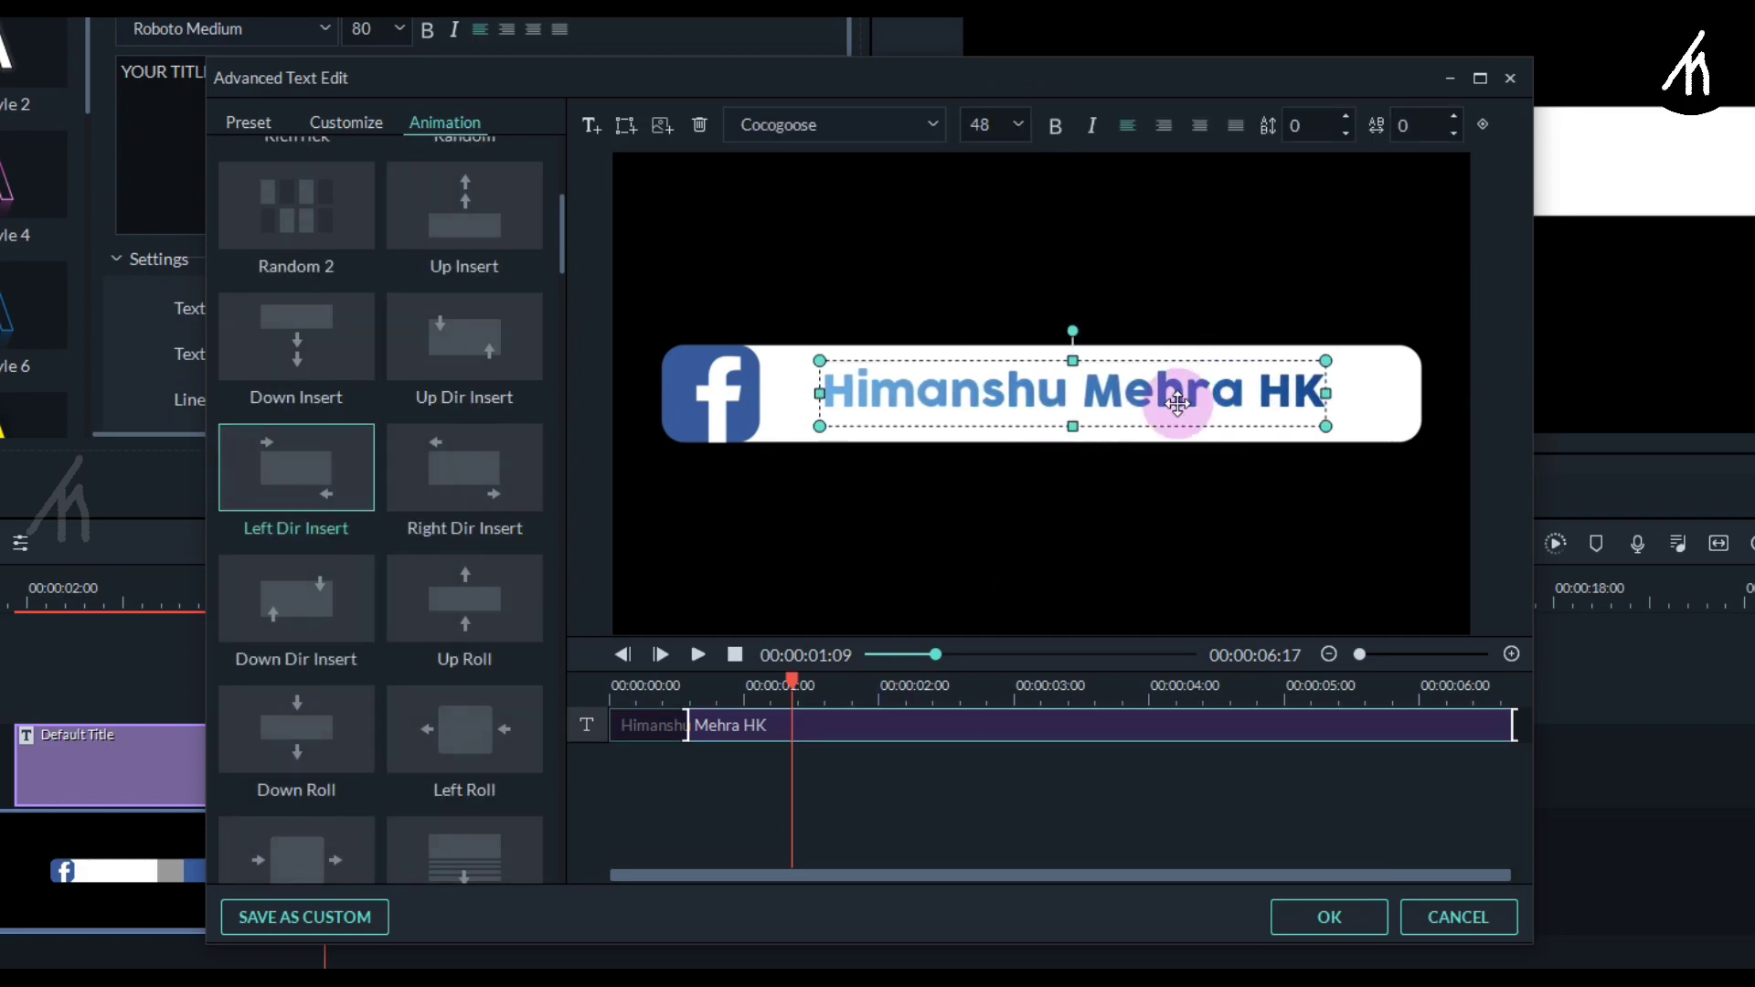
left_click(875, 656)
key("space")
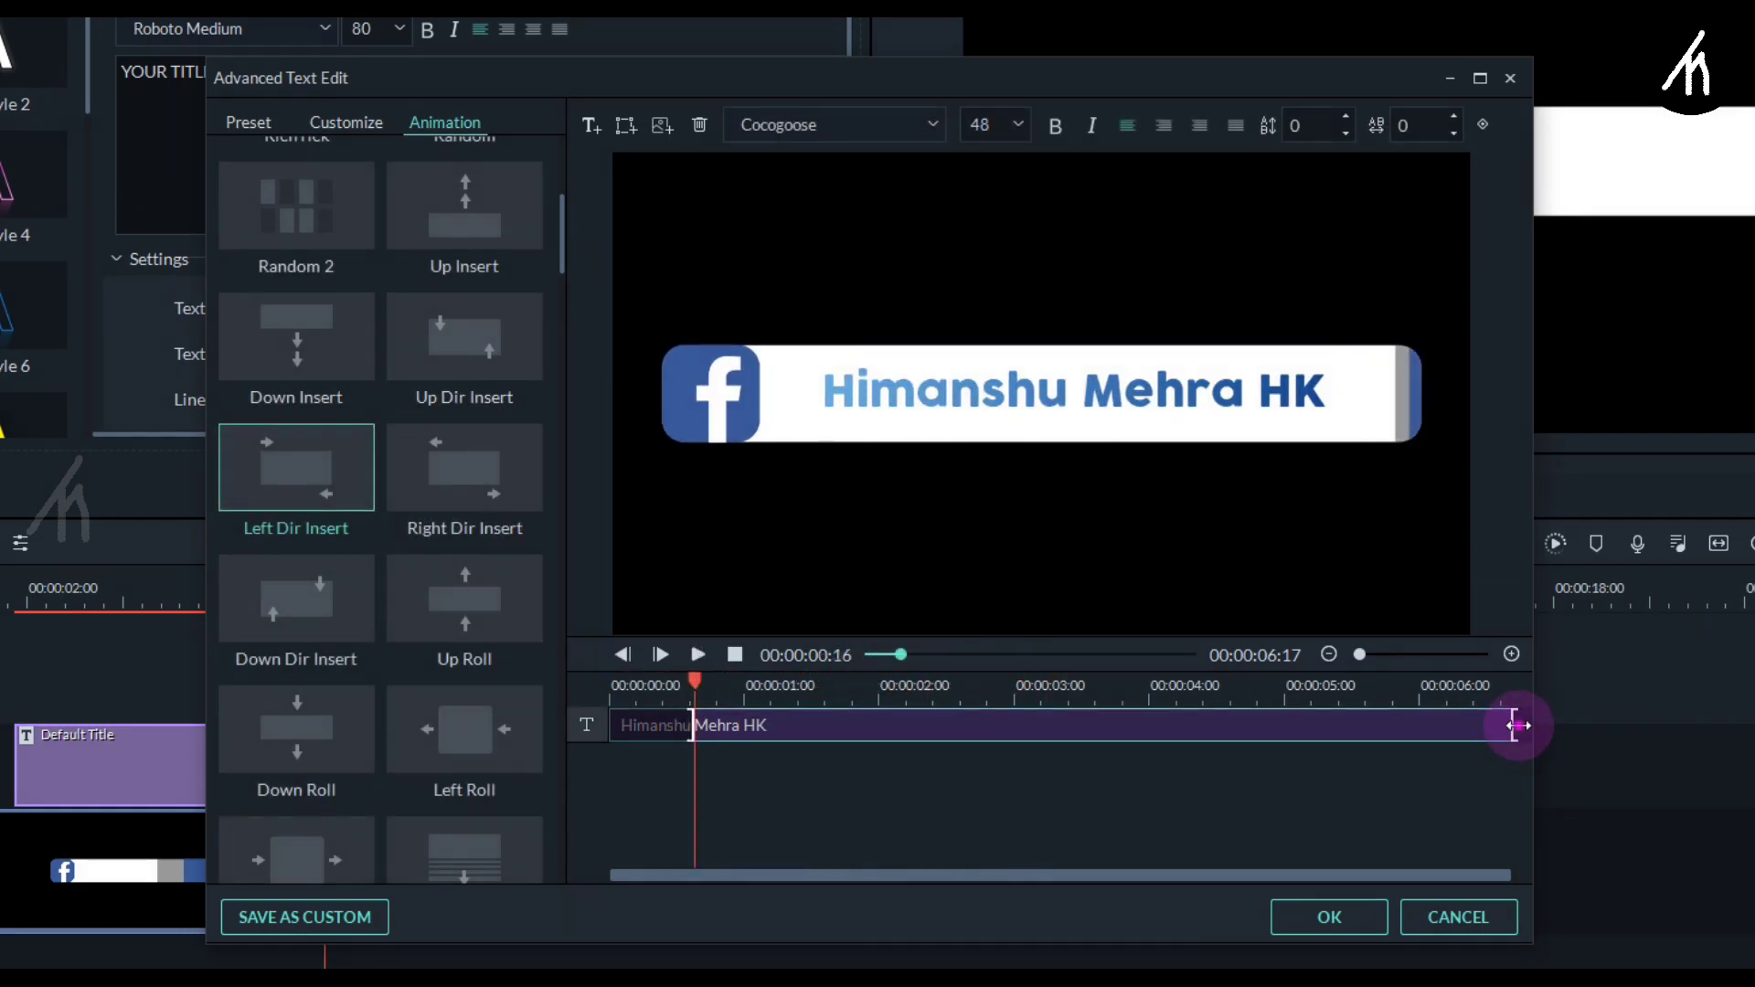
left_click_drag(1506, 728, 1450, 742)
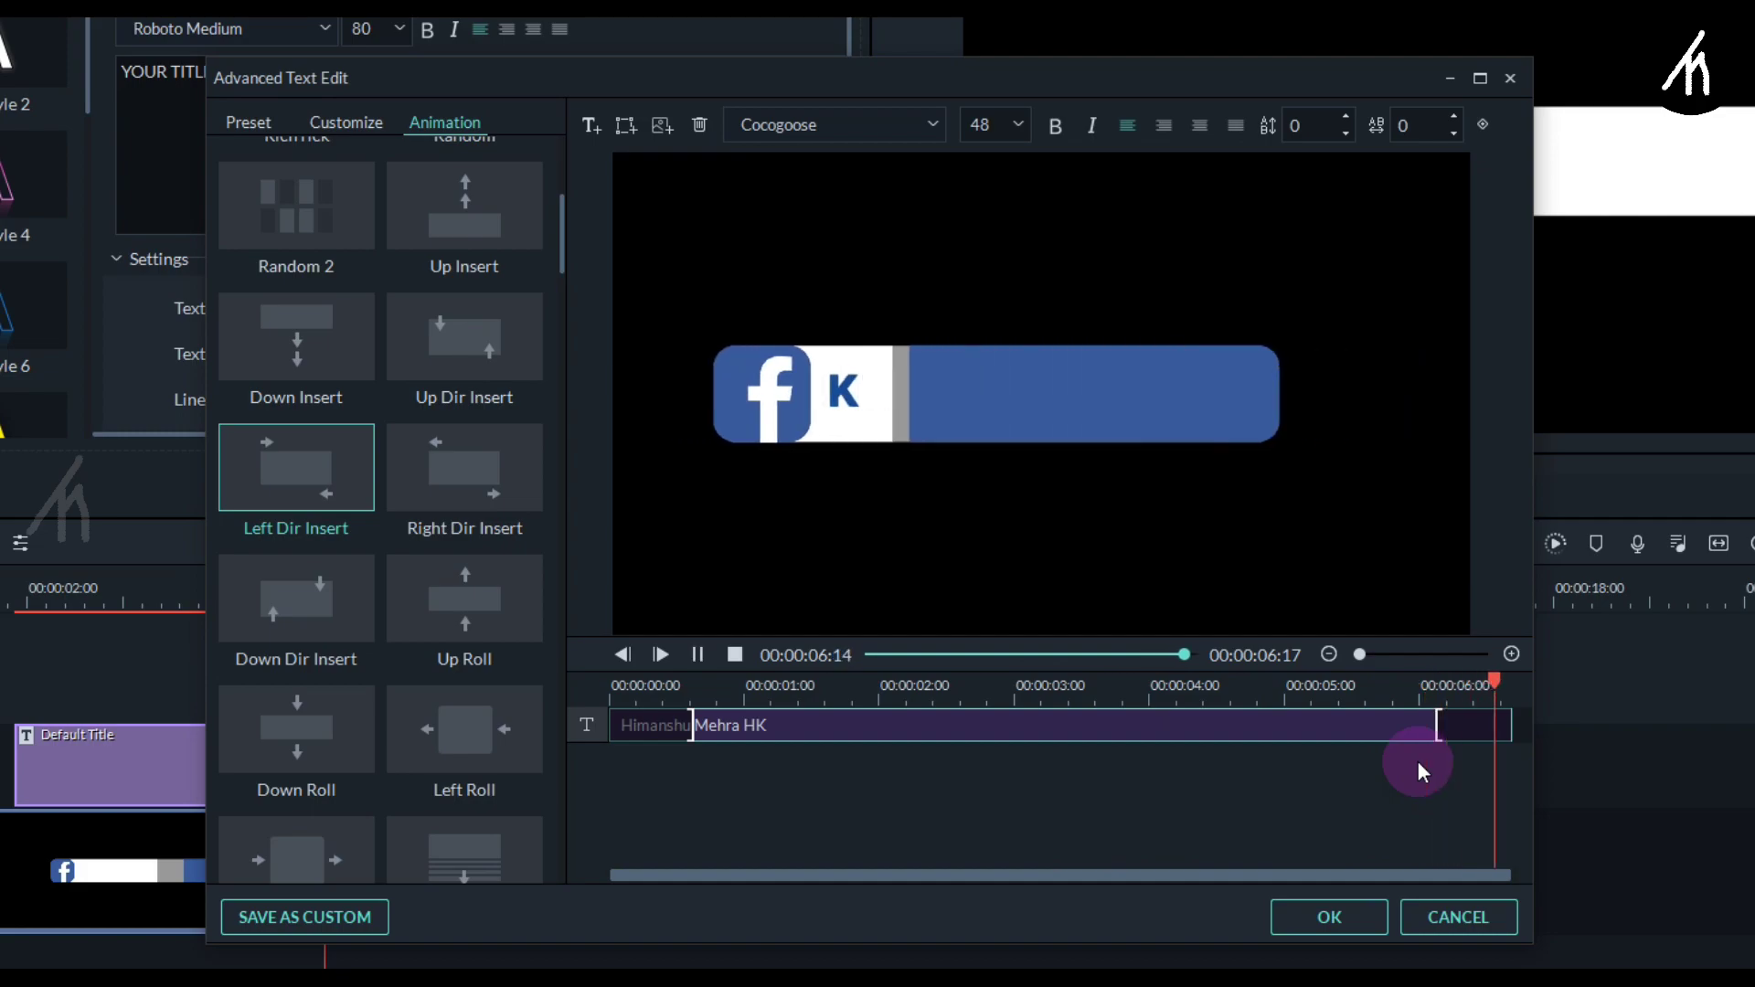
left_click(1256, 820)
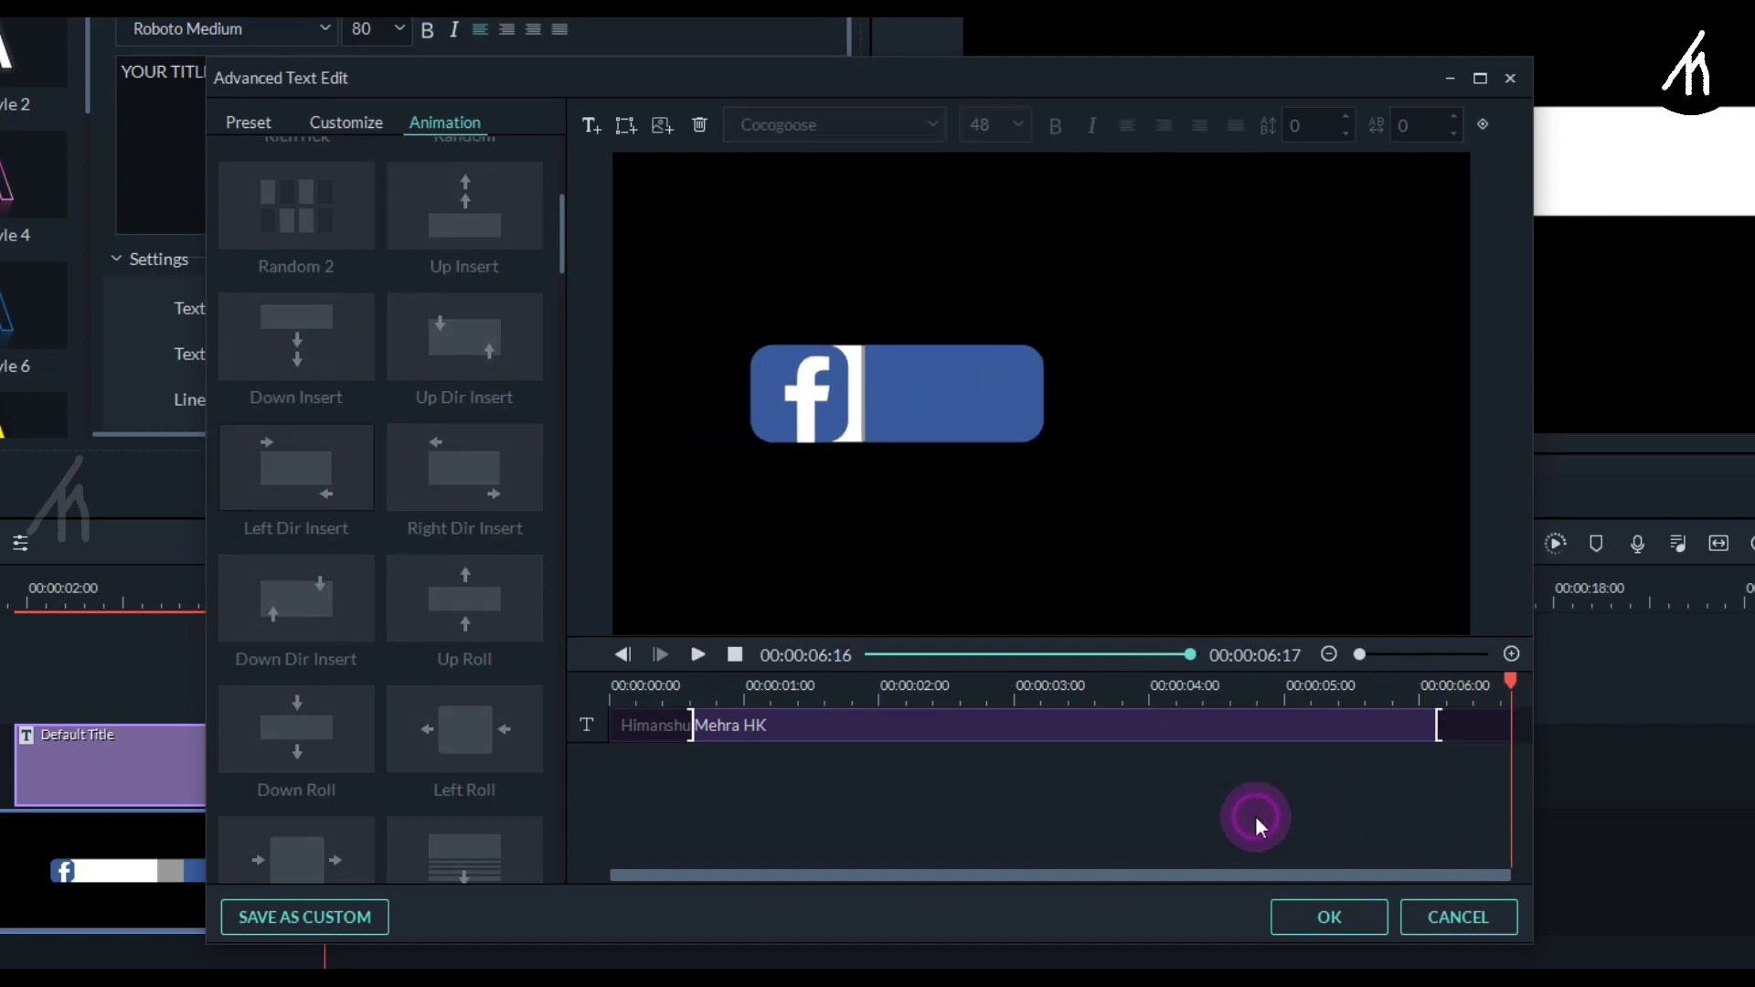
left_click(872, 654)
key("space")
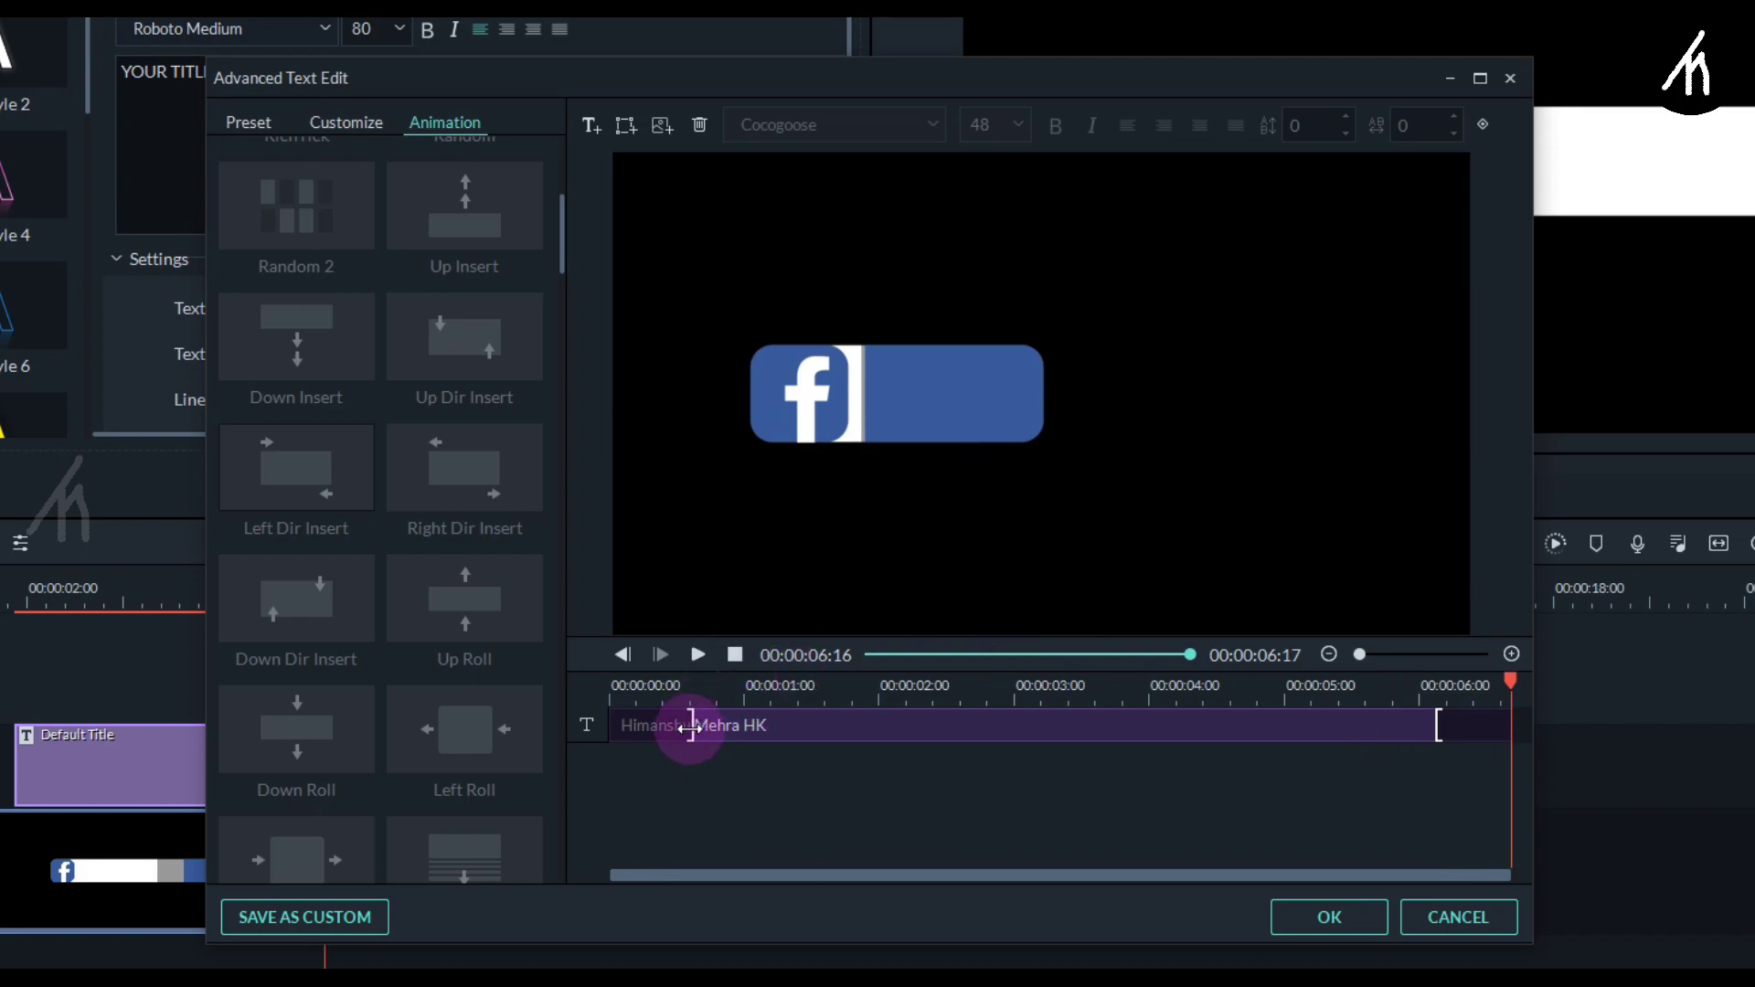
mouse_move(690, 726)
left_mouse_down()
mouse_move(791, 727)
mouse_move(682, 727)
left_mouse_up()
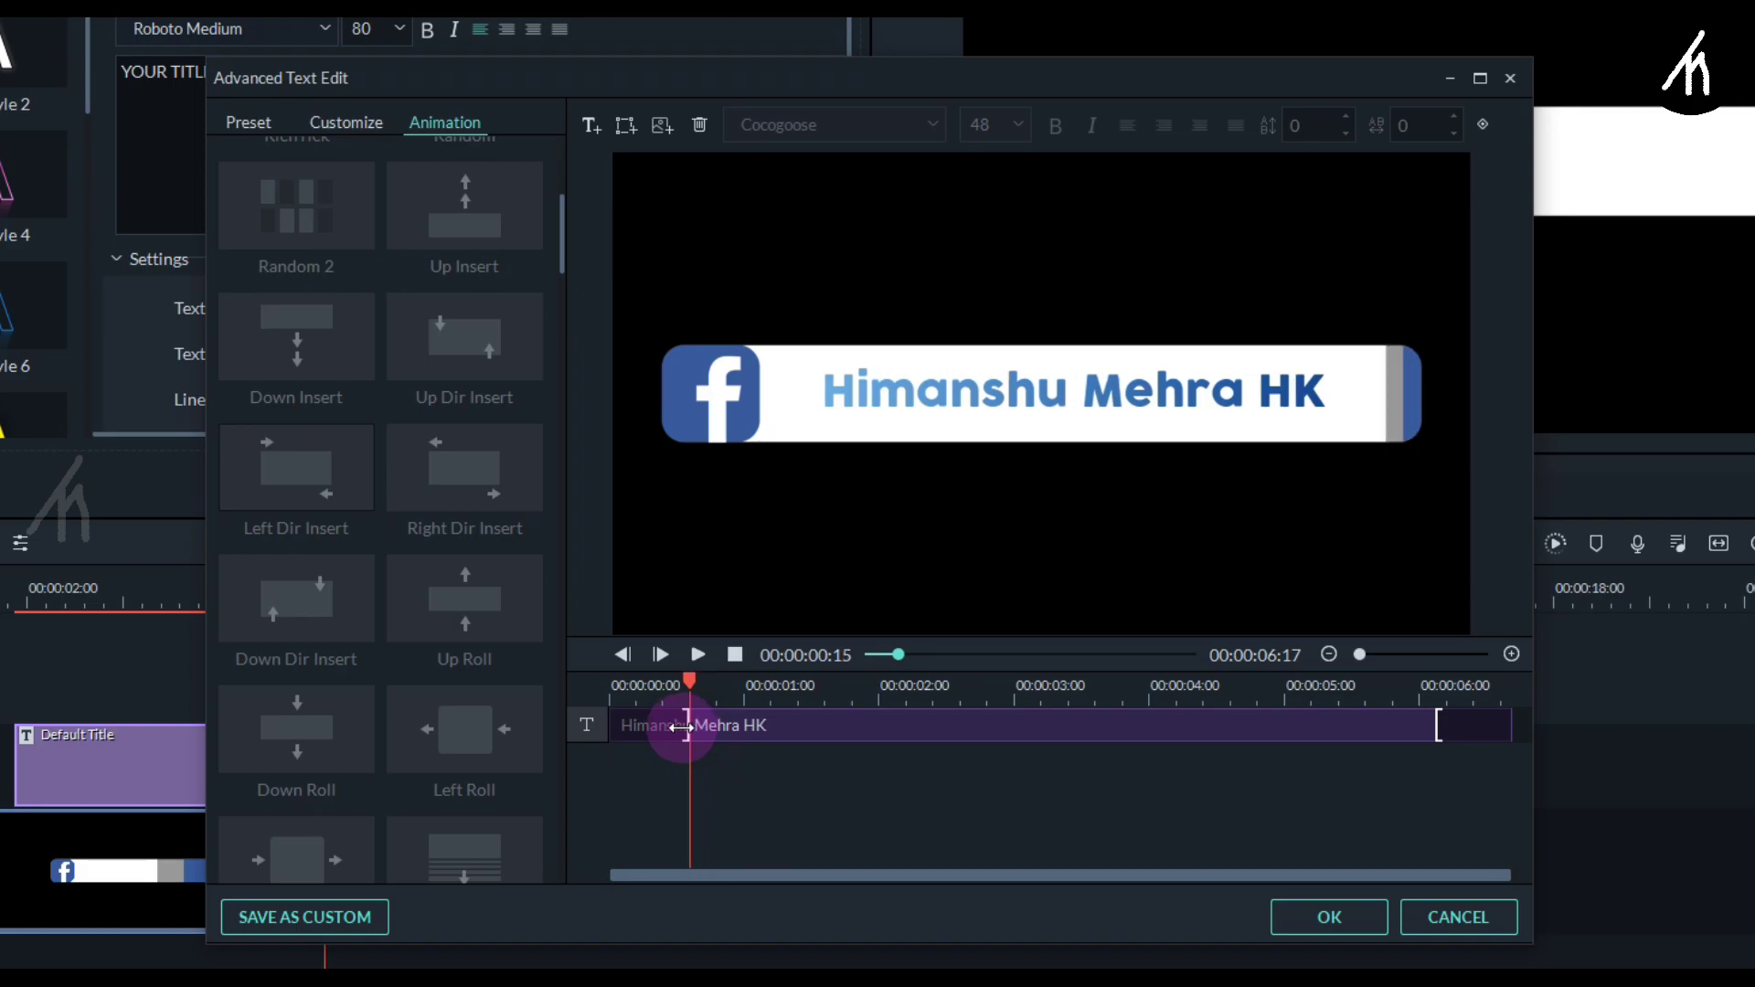
- Confirm the text edits with OK and play the Facebook lower third on the main timeline
left_click(1340, 917)
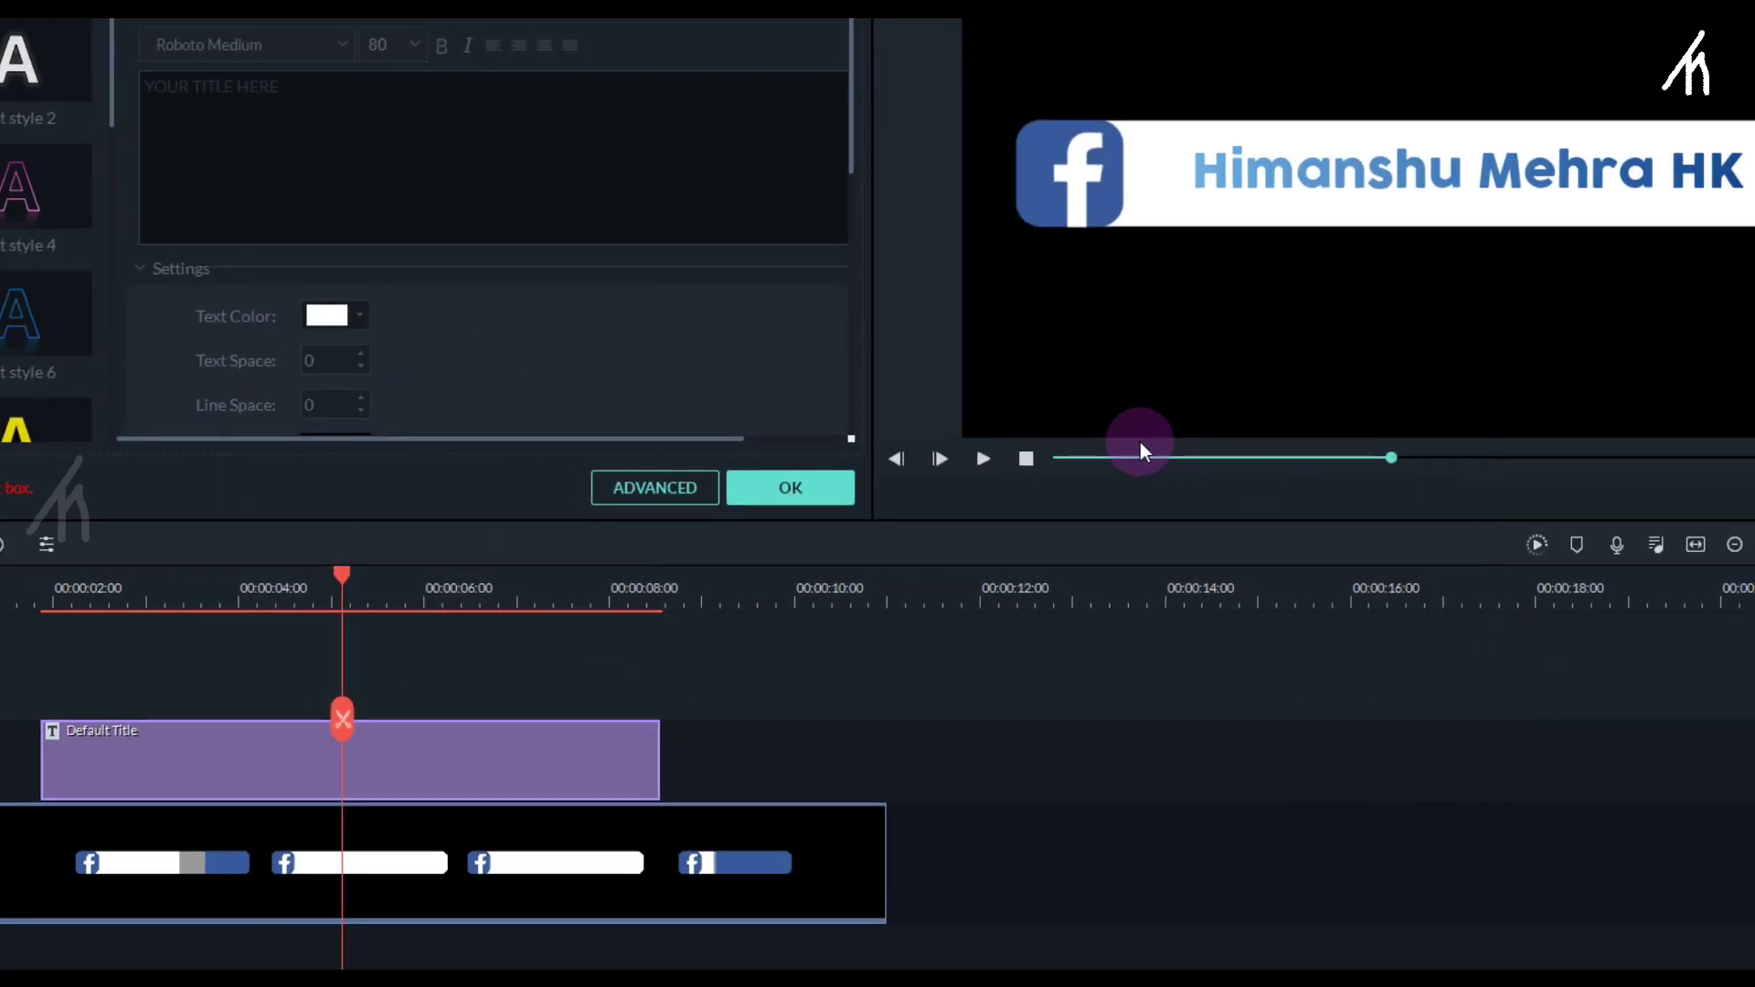
left_click(1015, 749)
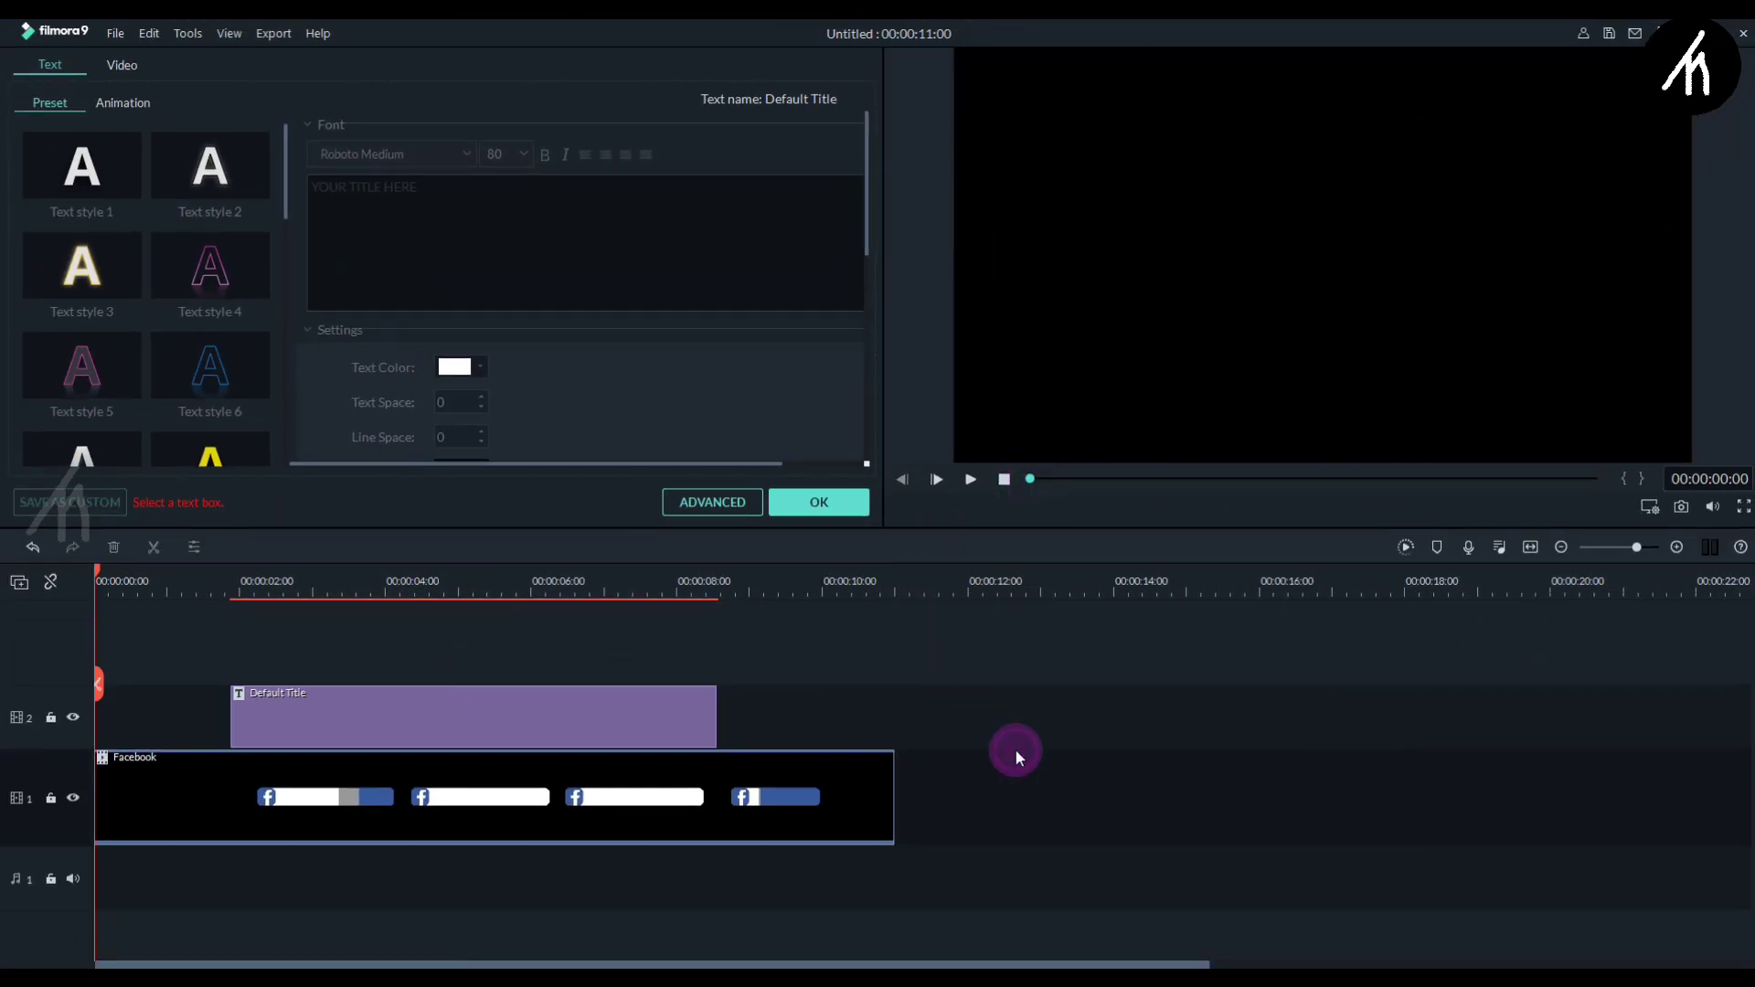
key("space")
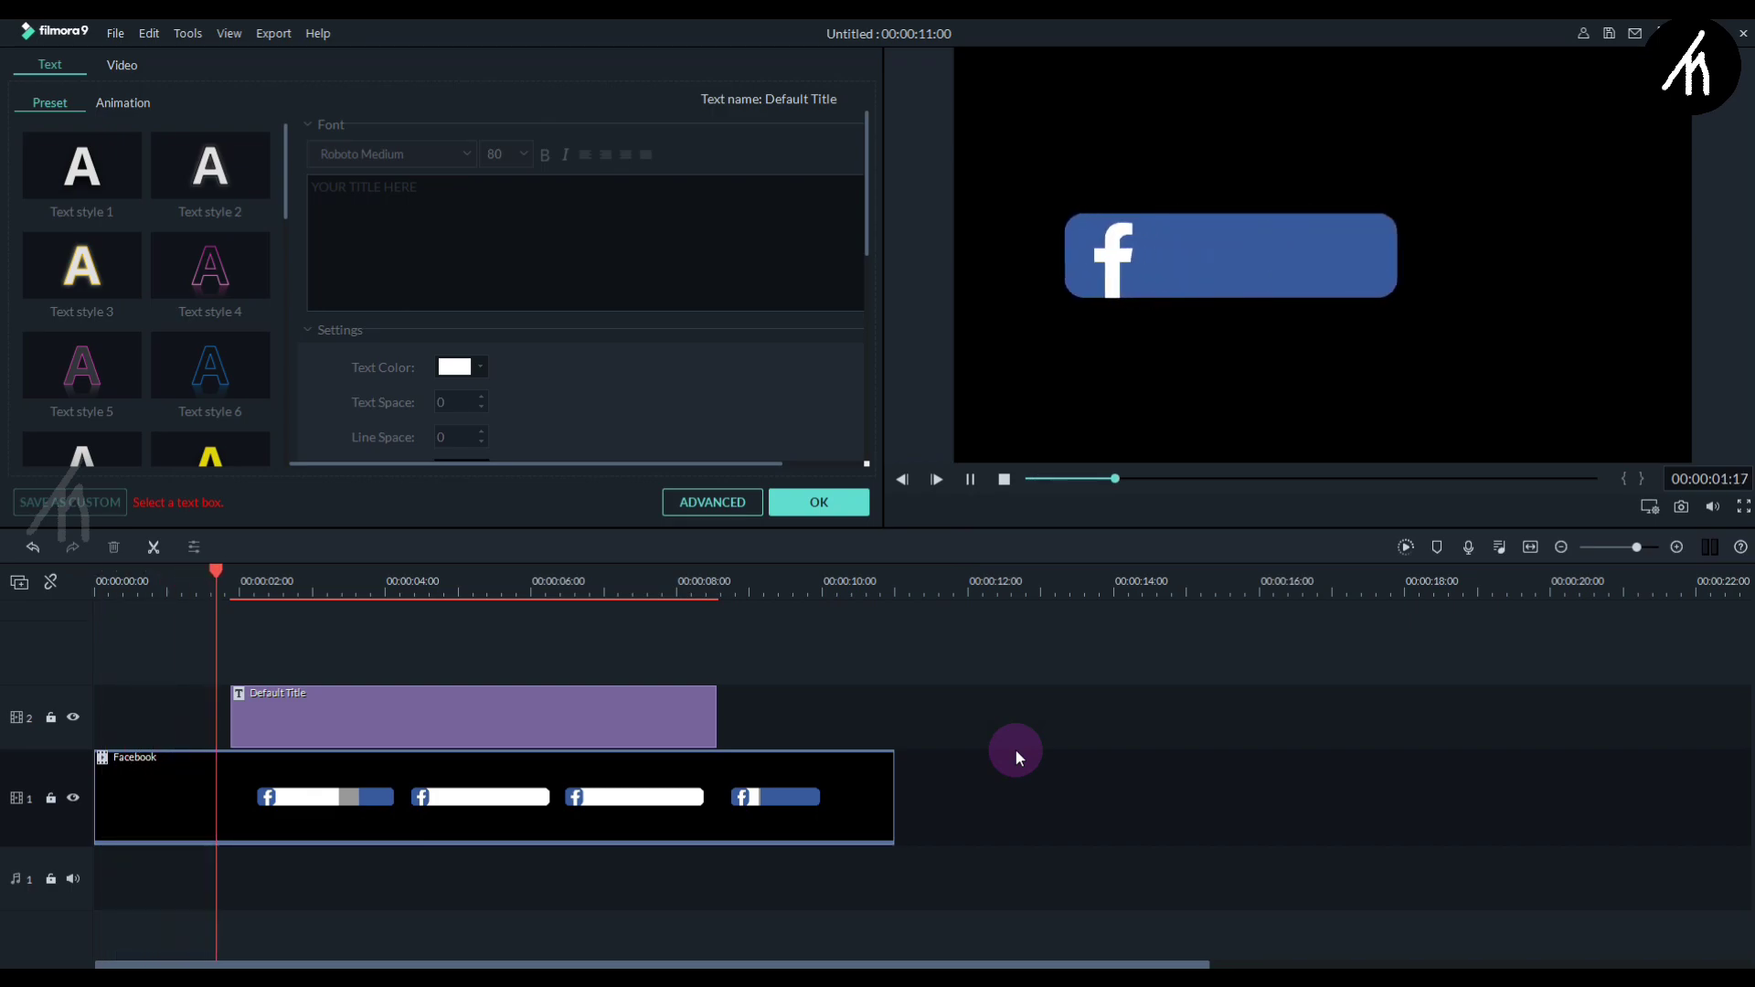